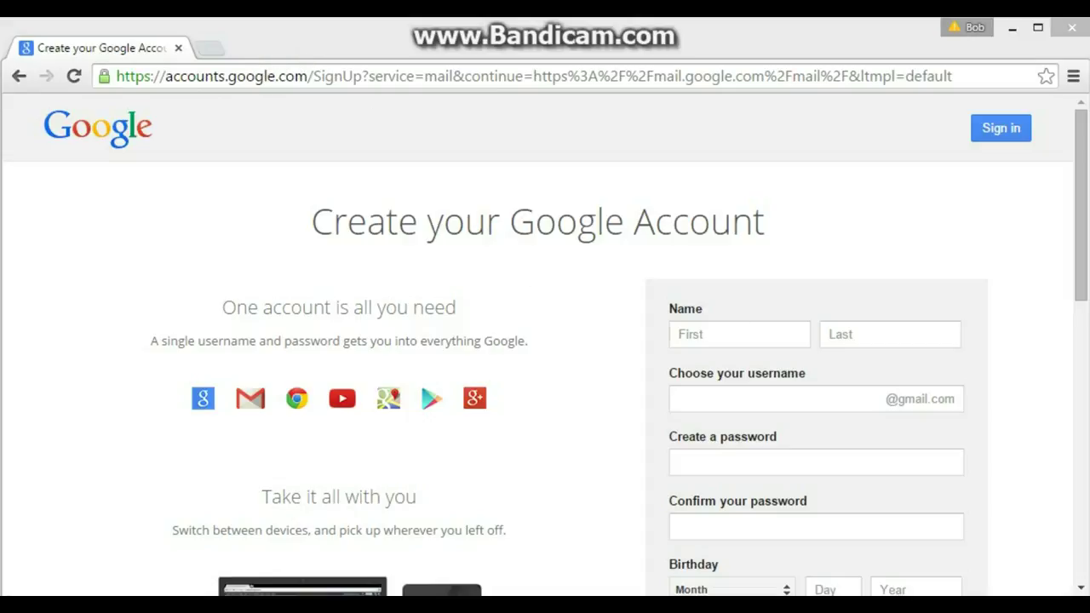
# Enter the first and last name, replacing the throwaway entries typed first.
pyautogui.click(681, 335)
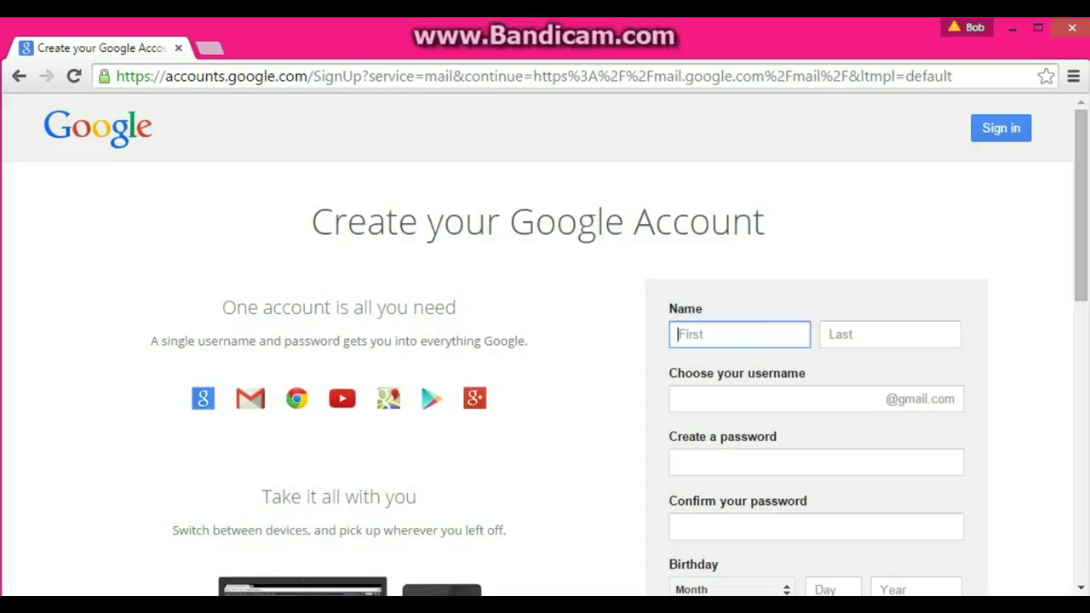
pyautogui.write('dfg')
pyautogui.scroll(-2, 511, 281)
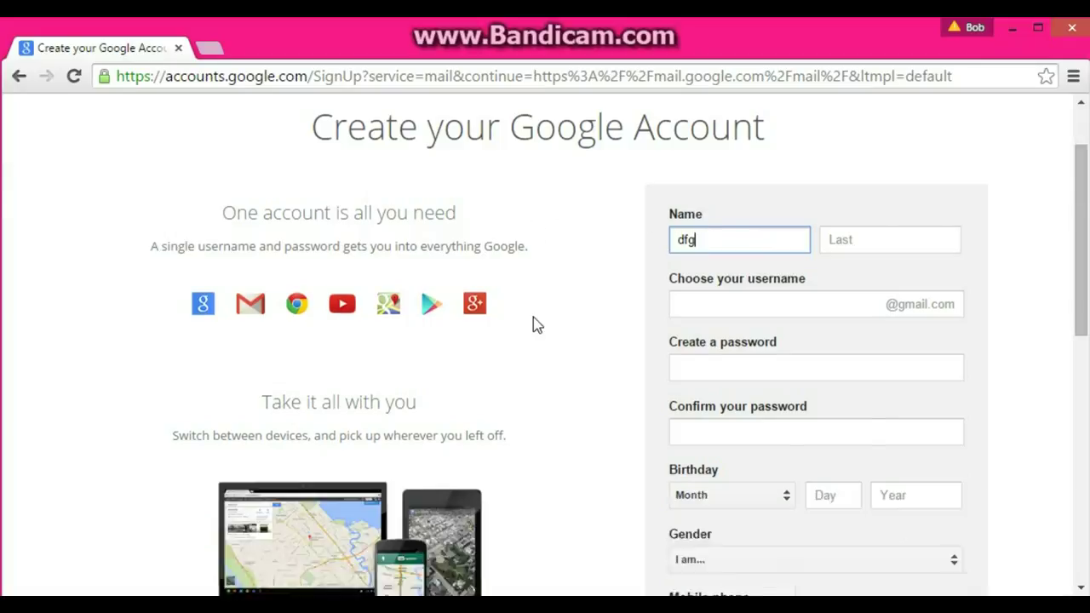
pyautogui.scroll(1, 507, 273)
pyautogui.click(843, 246)
pyautogui.write('fdgdf')
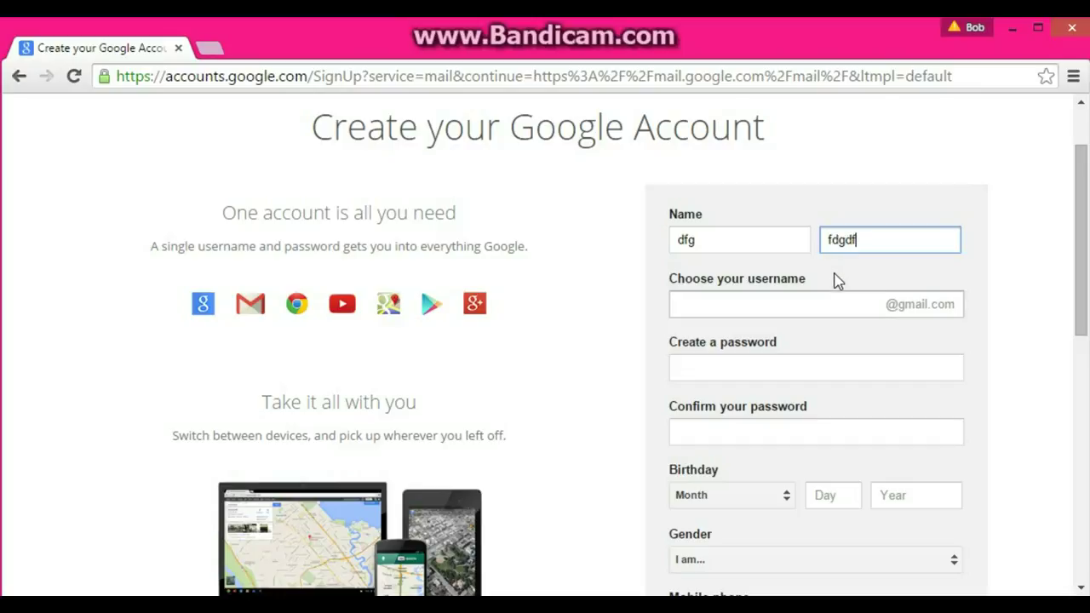
pyautogui.press('BackSpace')
pyautogui.press('BackSpace')
pyautogui.press('BackSpace')
pyautogui.press('BackSpace')
pyautogui.hotkey('shift', 'Tab')
pyautogui.press('BackSpace')
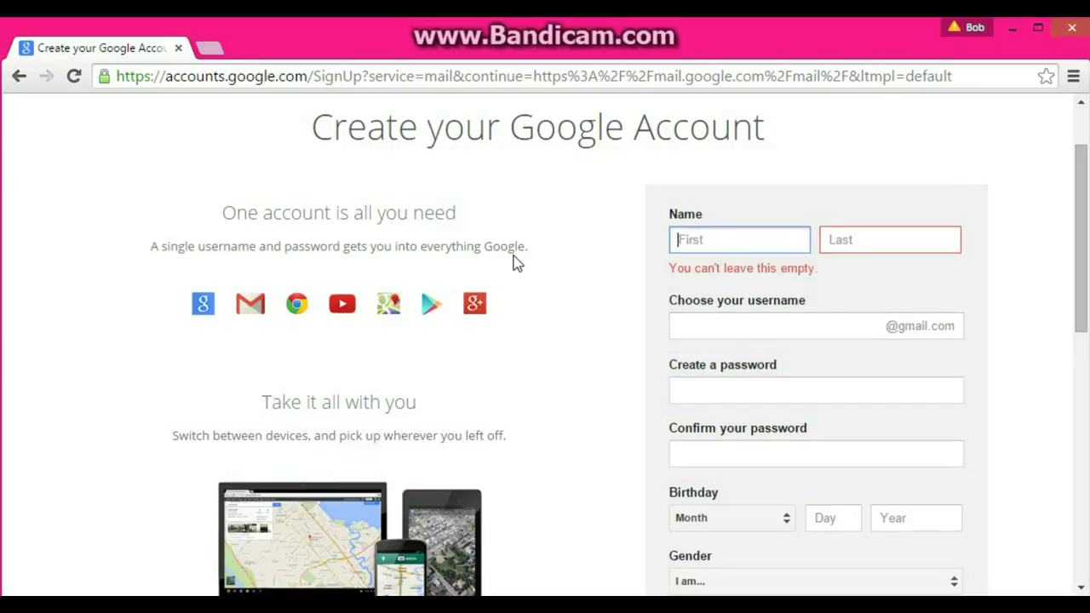
pyautogui.write('greg')
pyautogui.click(831, 244)
pyautogui.write('gr')
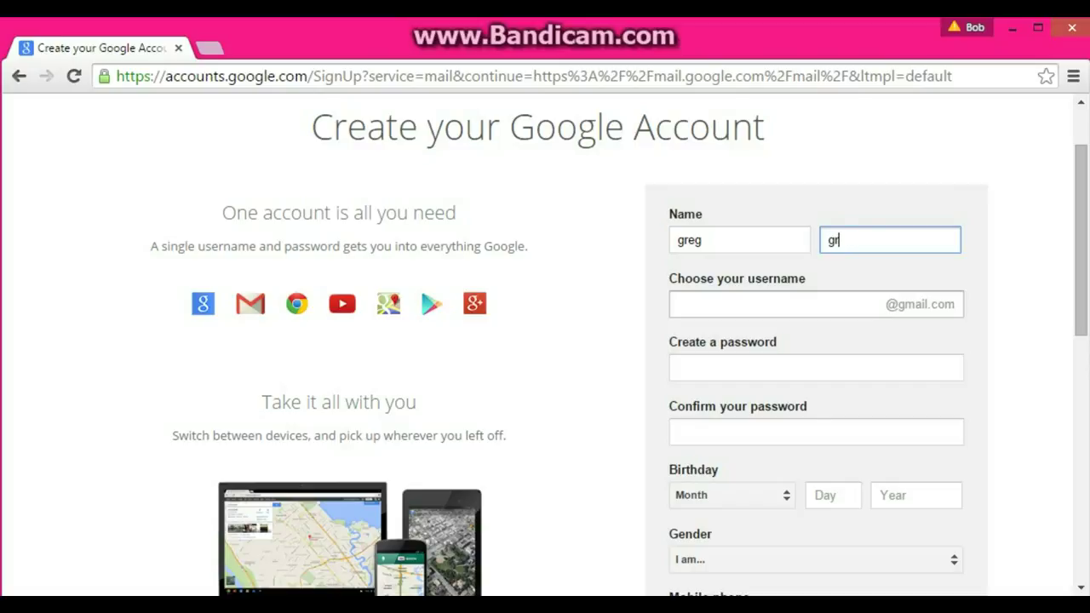
pyautogui.write('eg12')
# Propose a Gmail username, which is flagged as already taken.
pyautogui.click(758, 311)
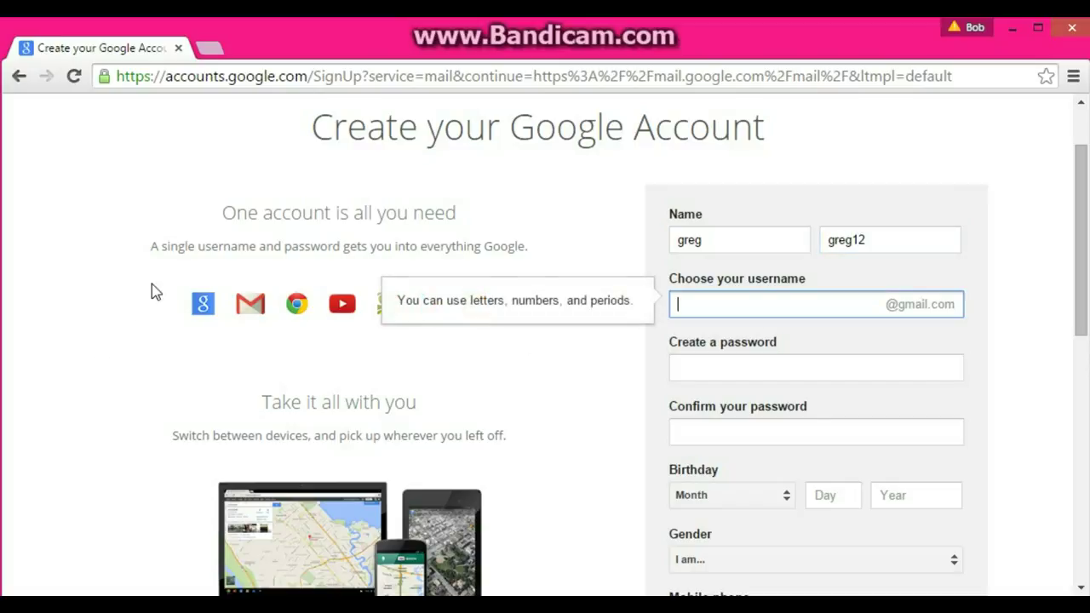
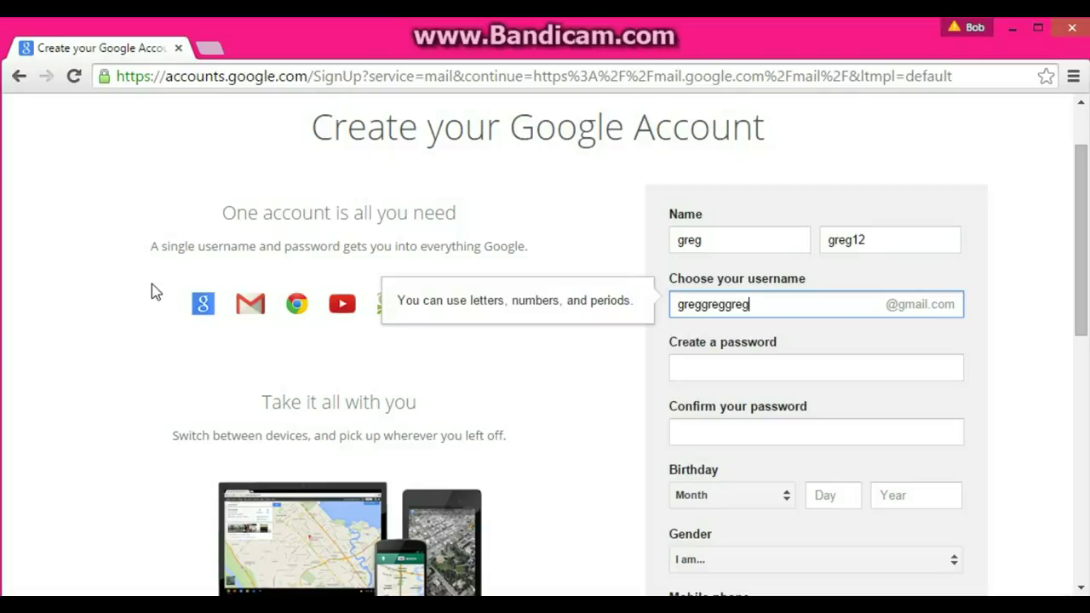
pyautogui.click(776, 369)
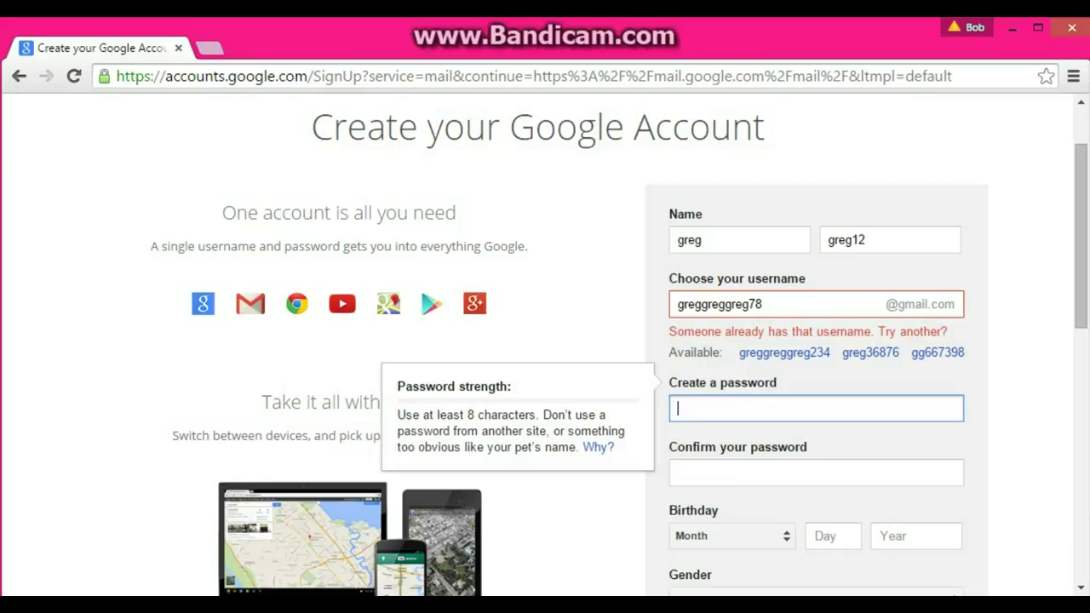
# Enter a nine-character password and repeat it in the confirmation field.
pyautogui.write('•••••')
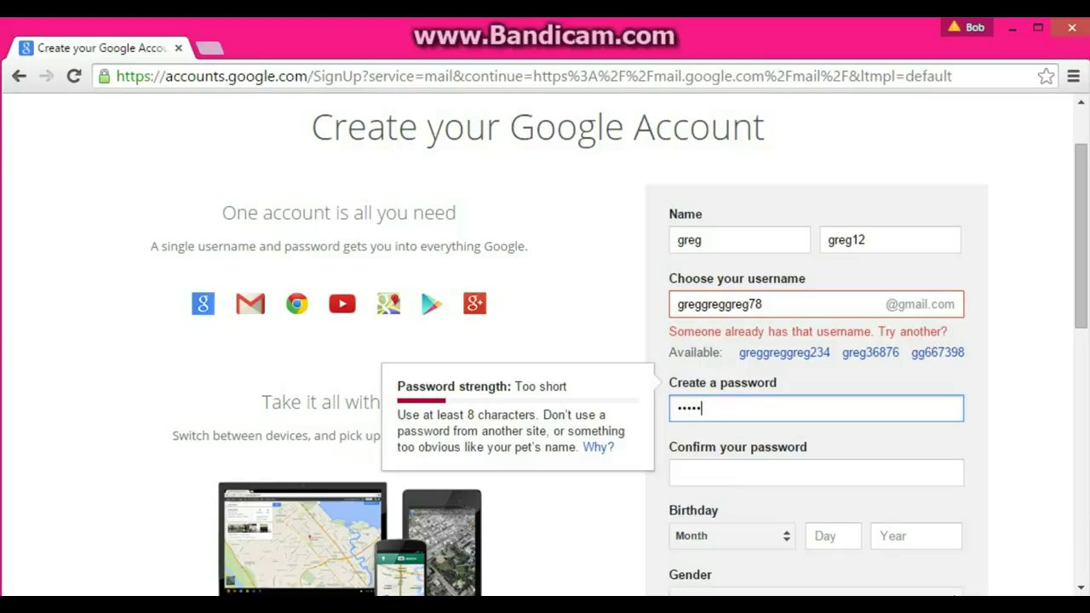
pyautogui.press('BackSpace')
pyautogui.press('BackSpace')
pyautogui.press('BackSpace')
pyautogui.press('BackSpace')
pyautogui.press('BackSpace')
pyautogui.press('BackSpace')
pyautogui.press('BackSpace')
pyautogui.write('•••••••••')
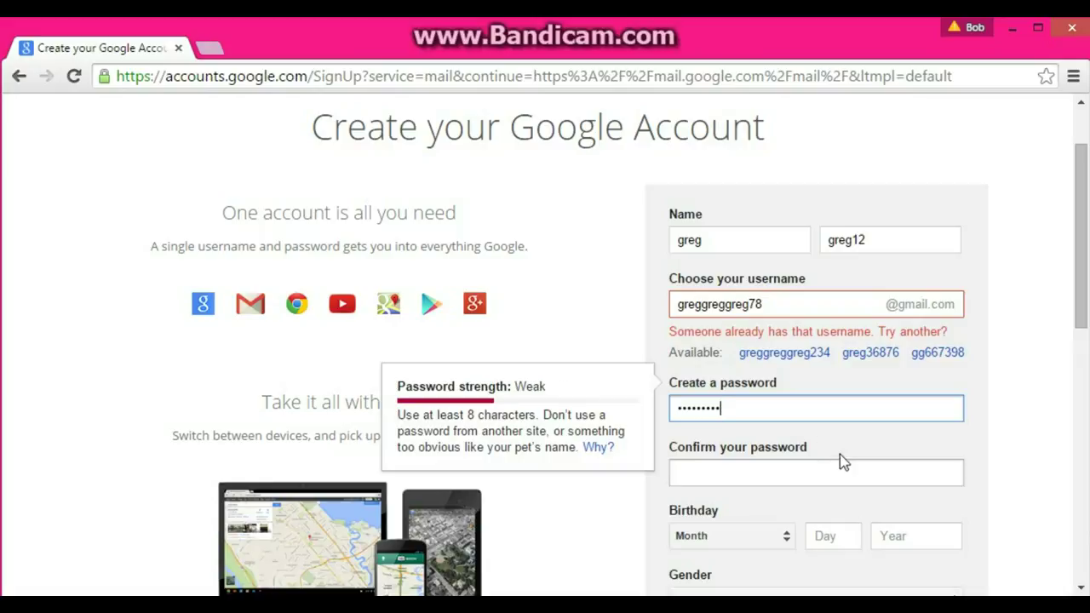
pyautogui.press('Tab')
pyautogui.write('•••••••••')
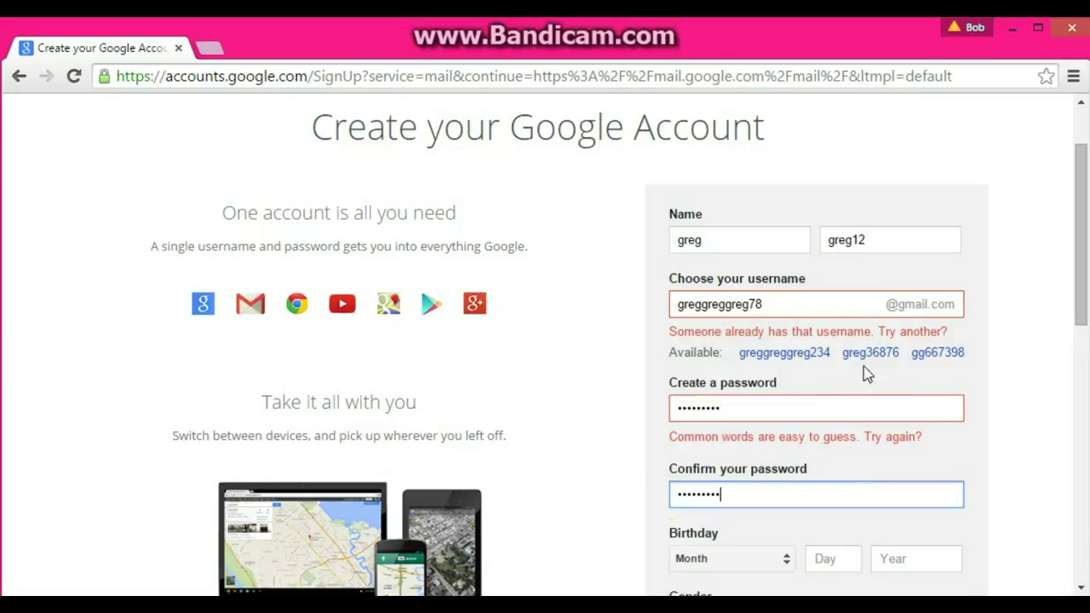
# Set the birthday to January 1, 1990.
pyautogui.scroll(-1, 712, 437)
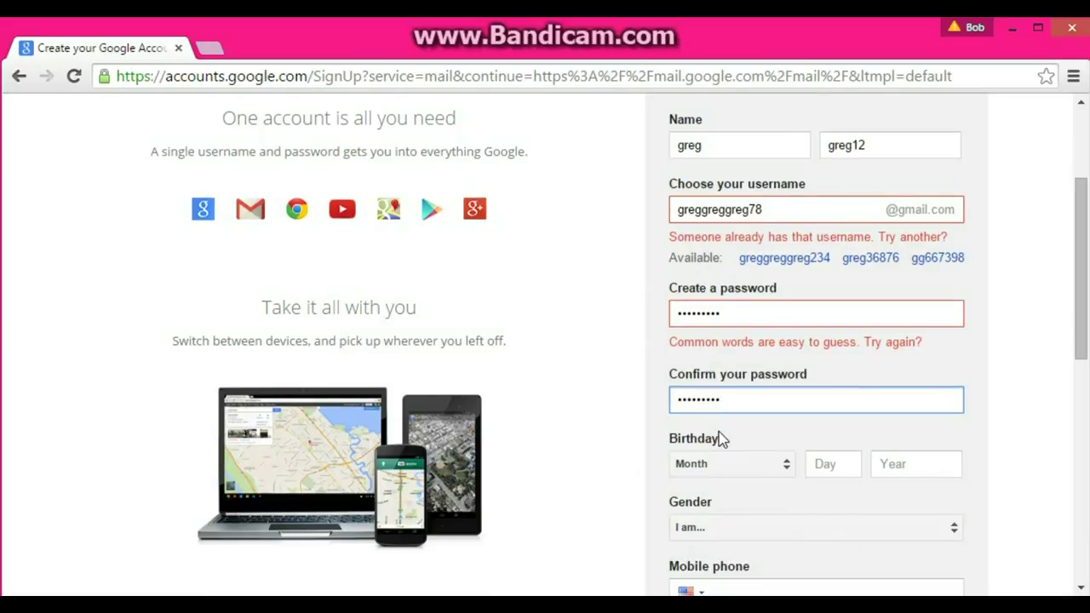
pyautogui.click(723, 455)
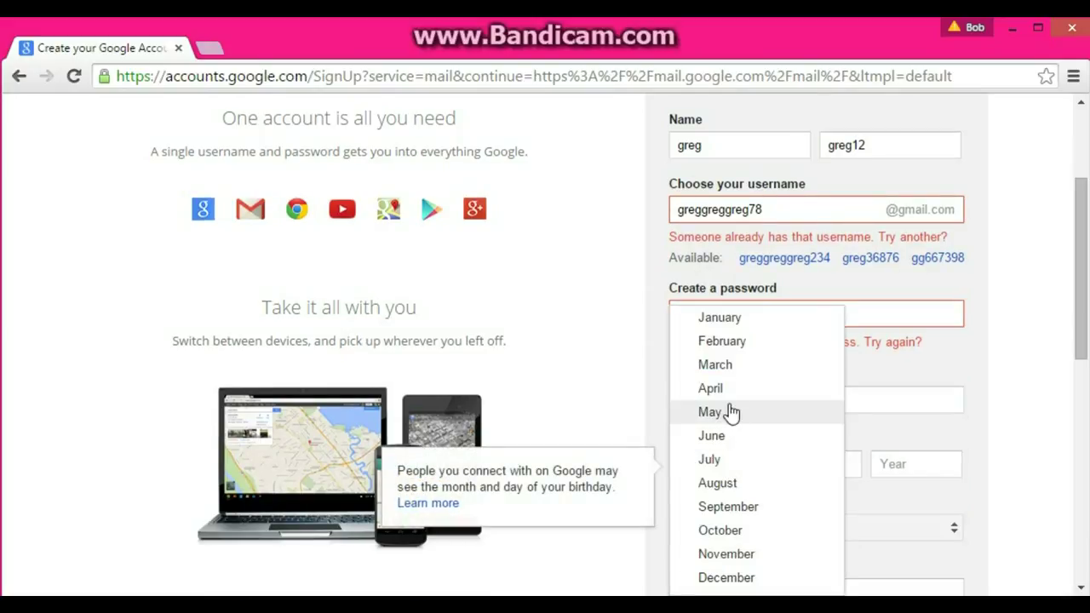
pyautogui.click(765, 318)
pyautogui.press('Tab')
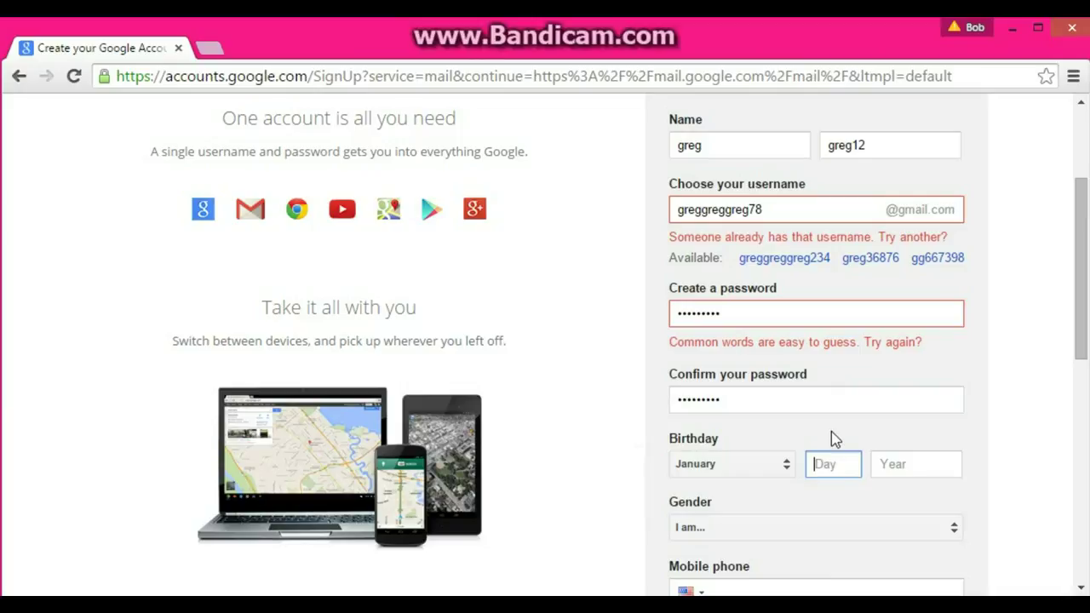
pyautogui.write('1')
pyautogui.press('Tab')
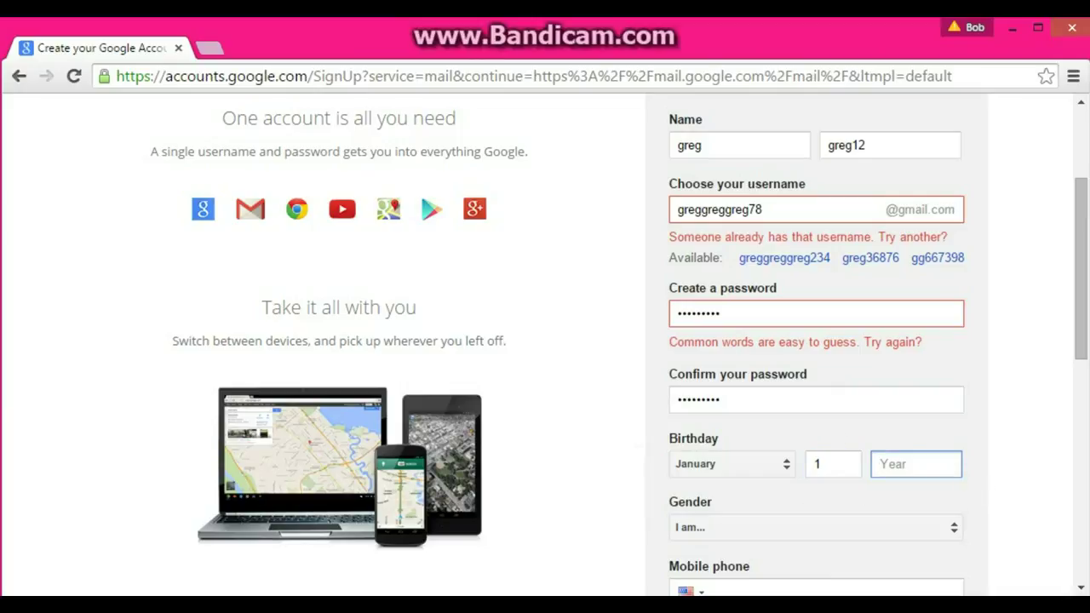
pyautogui.write('1990')
# Set gender to Other.
pyautogui.scroll(-1, 786, 426)
pyautogui.click(783, 432)
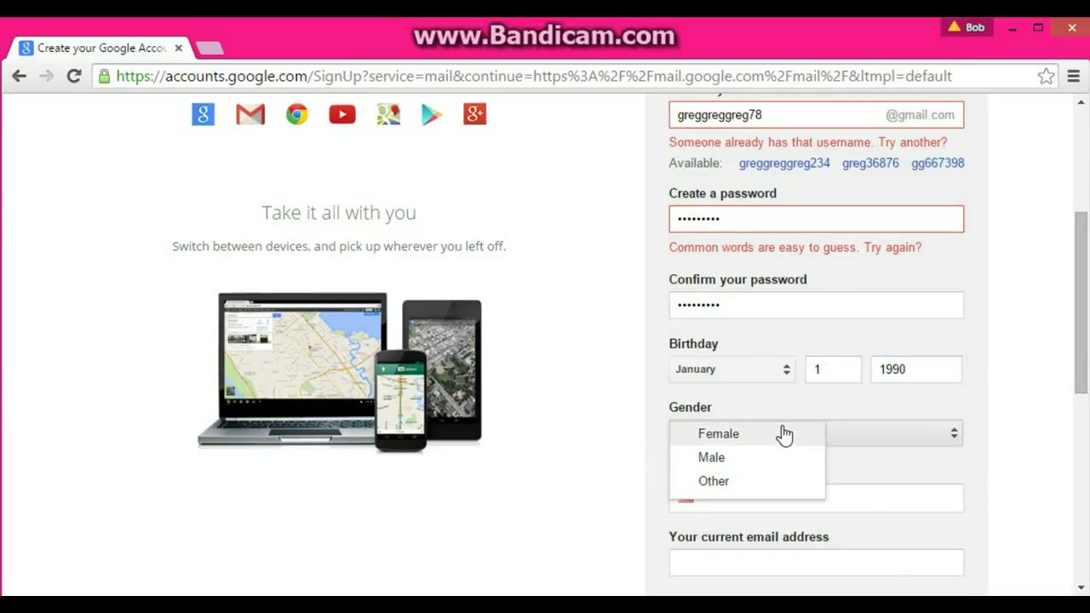
pyautogui.click(754, 481)
pyautogui.scroll(-1, 564, 372)
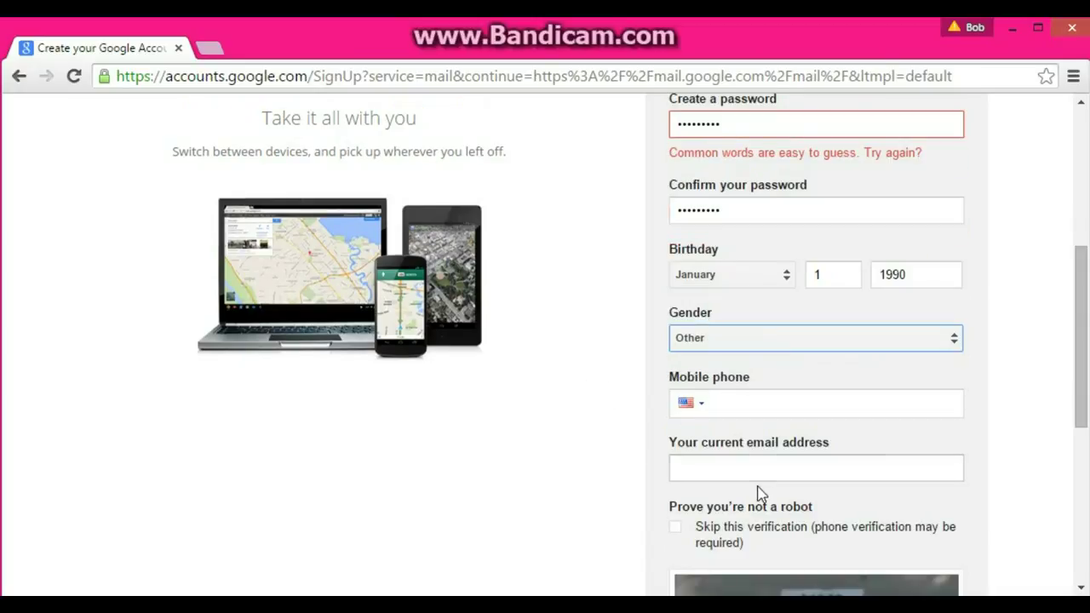
pyautogui.scroll(1, 809, 444)
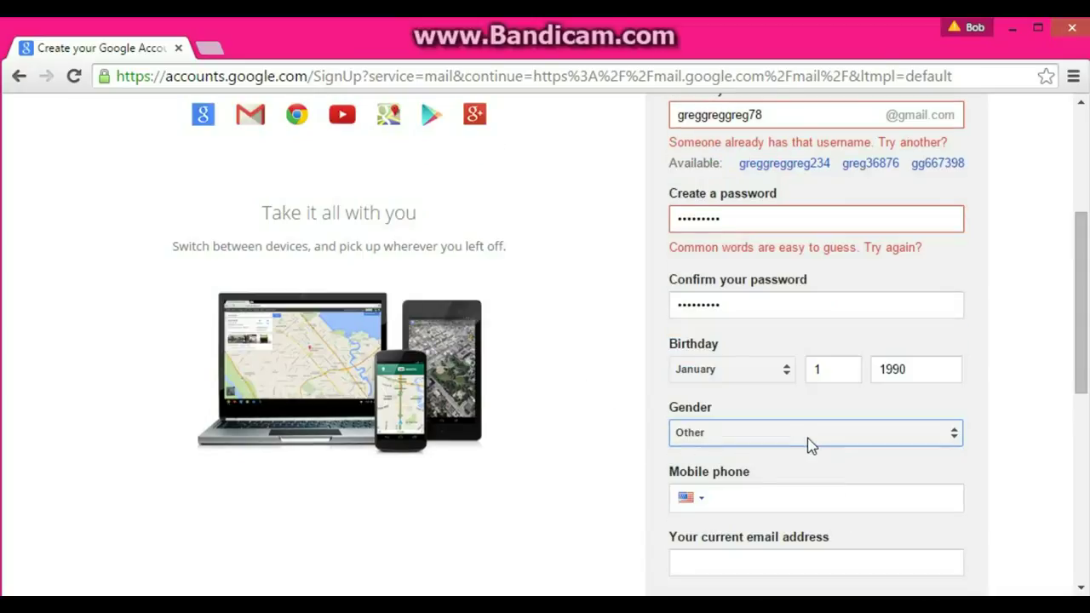
pyautogui.scroll(1, 798, 273)
# Replace the taken Gmail username with new variants until an available one is accepted.
pyautogui.click(767, 209)
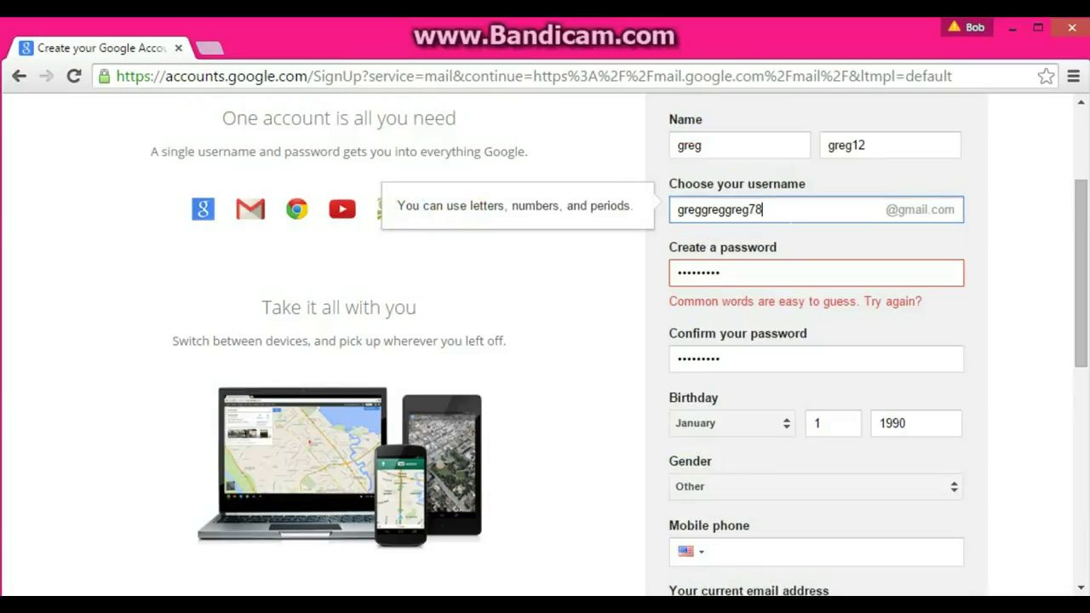
pyautogui.press('Tab')
pyautogui.click(764, 210)
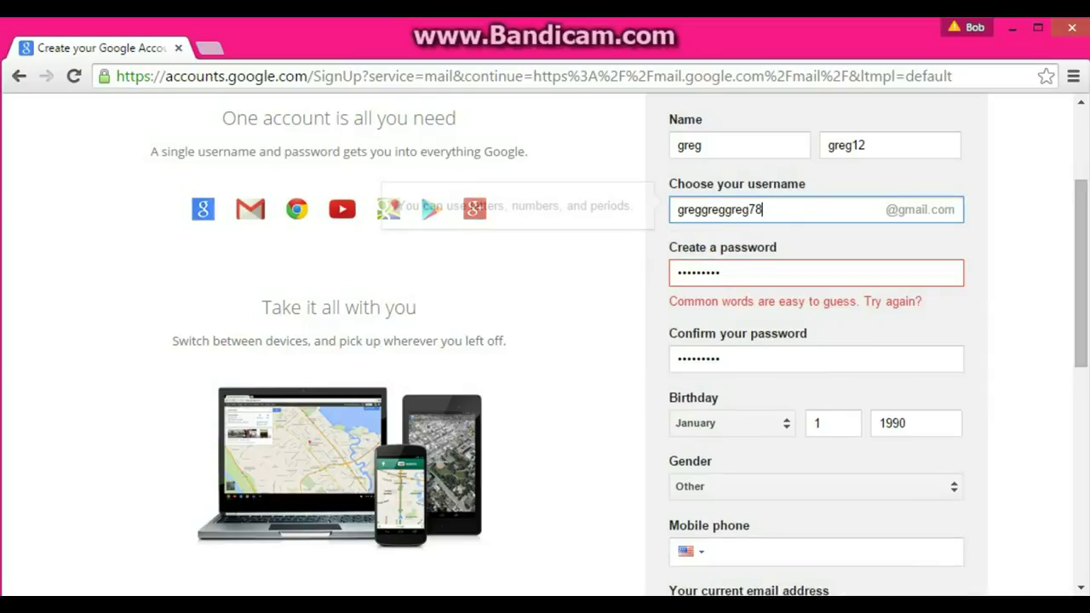
pyautogui.hotkey('ctrl', 'a')
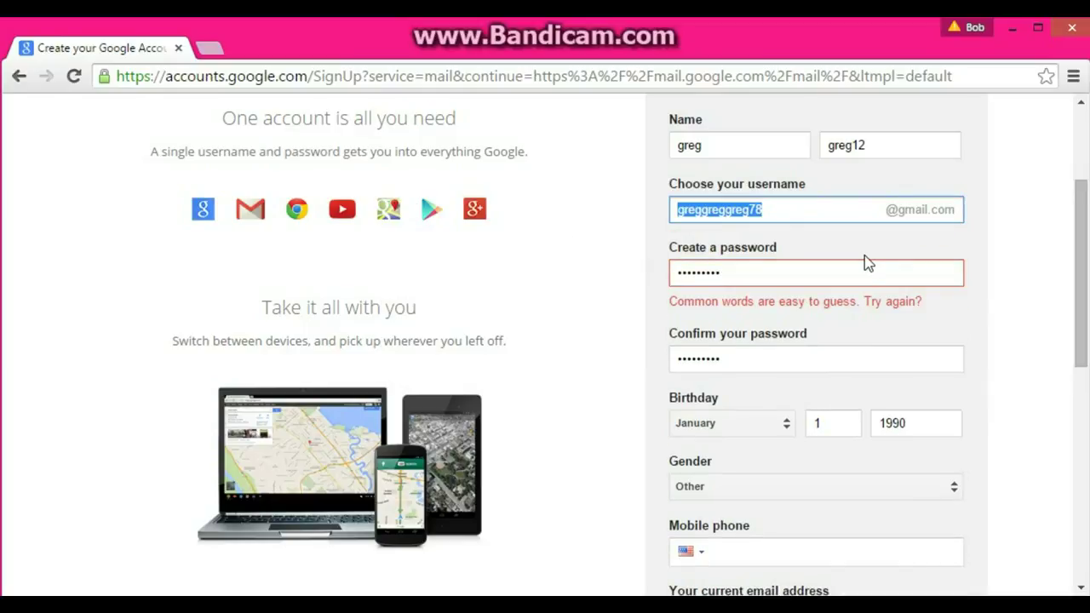
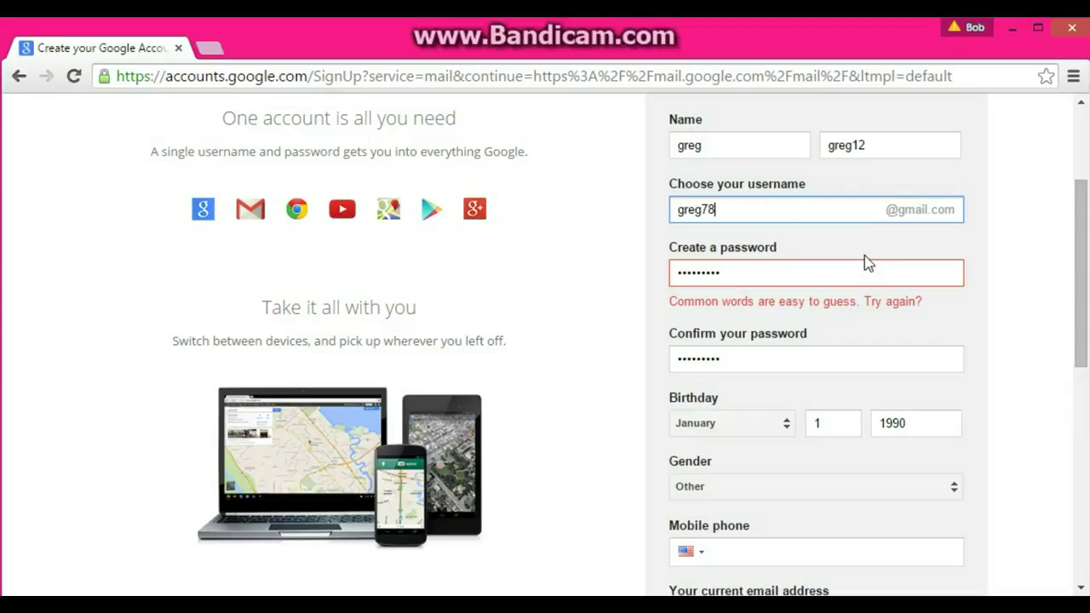
pyautogui.click(805, 358)
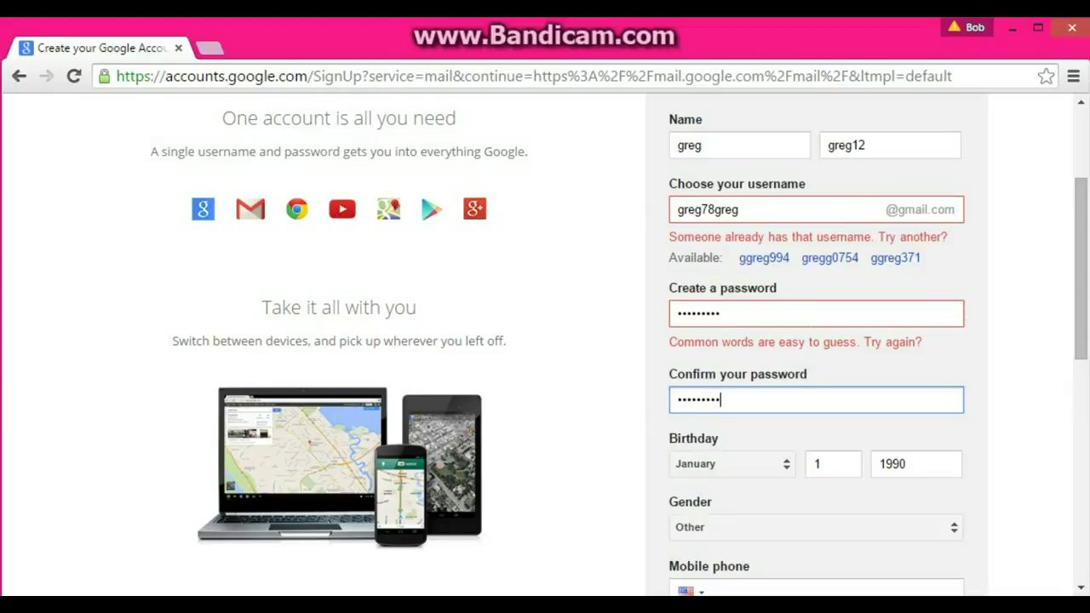
pyautogui.hotkey('shift', 'Tab')
pyautogui.click(775, 215)
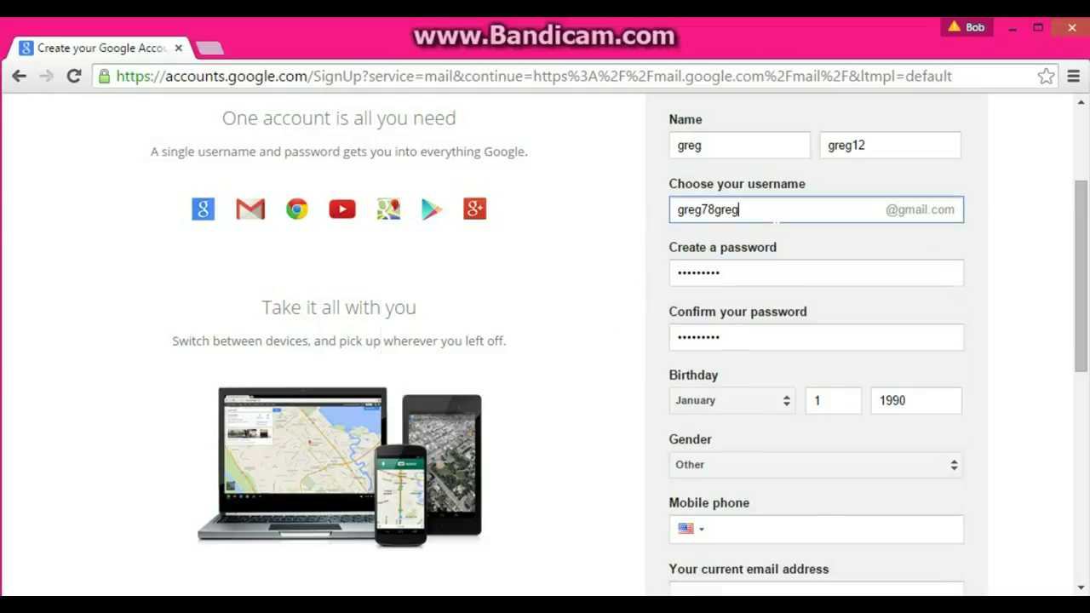
pyautogui.write('78')
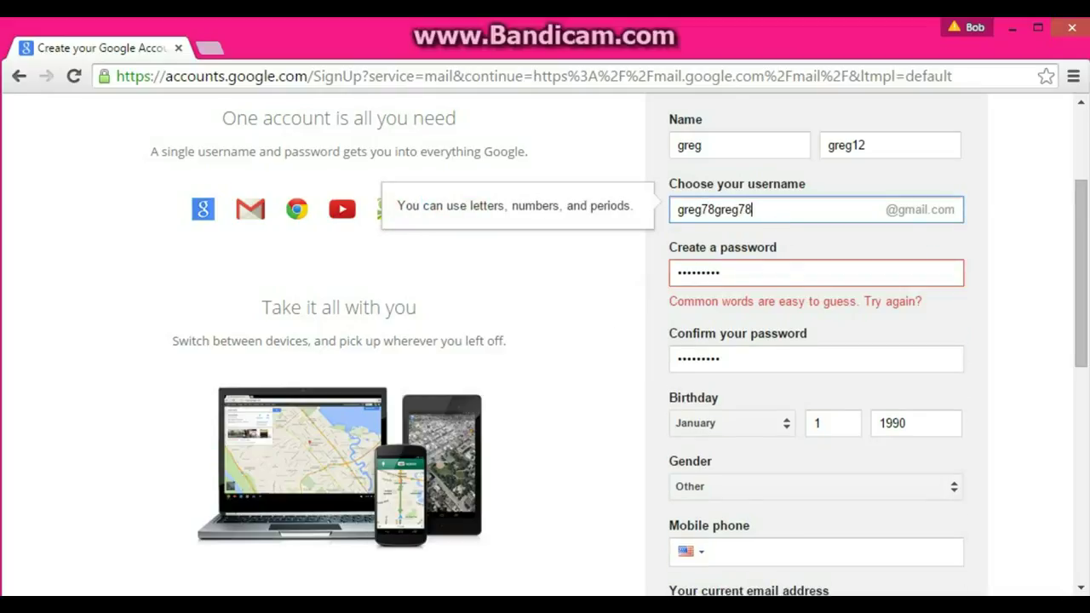
pyautogui.click(780, 273)
pyautogui.click(756, 210)
pyautogui.click(823, 272)
# Retype the password to eight characters, rated Good, and repeat it in Confirm.
pyautogui.hotkey('ctrl', 'a')
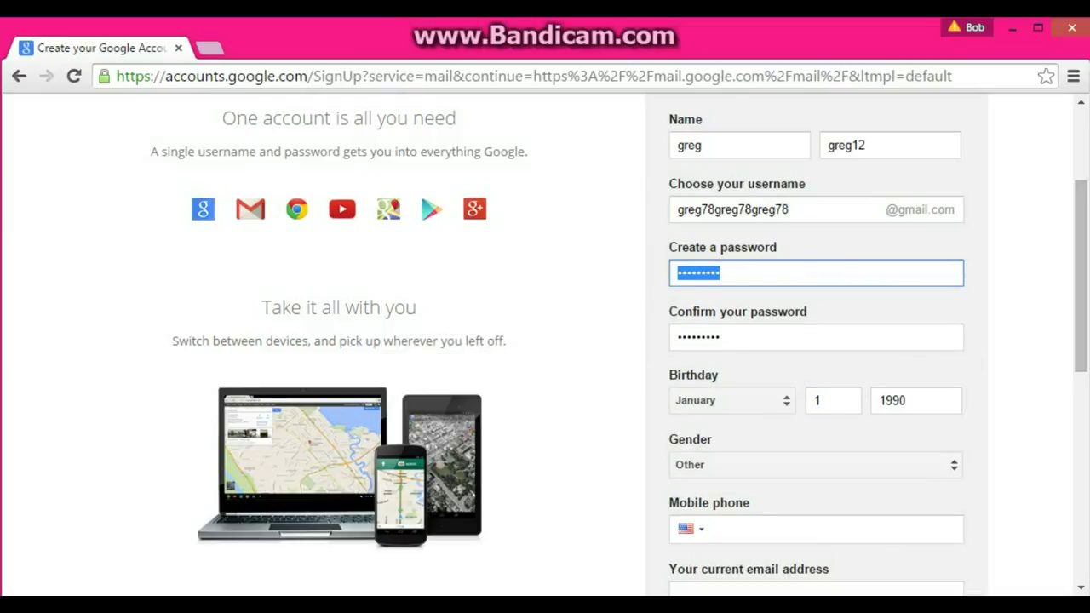
pyautogui.click(754, 340)
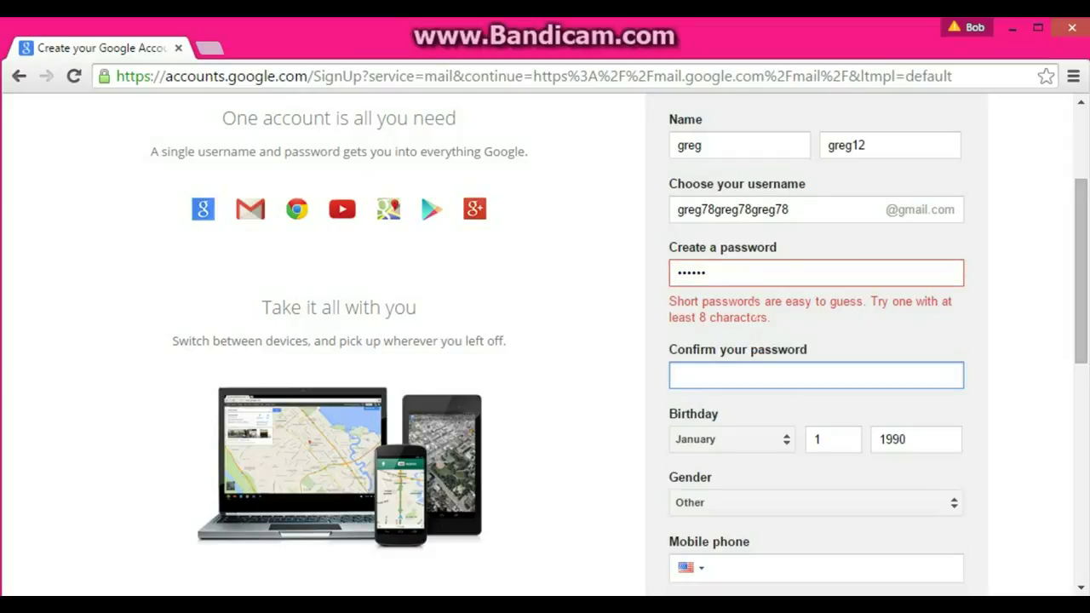
pyautogui.click(758, 272)
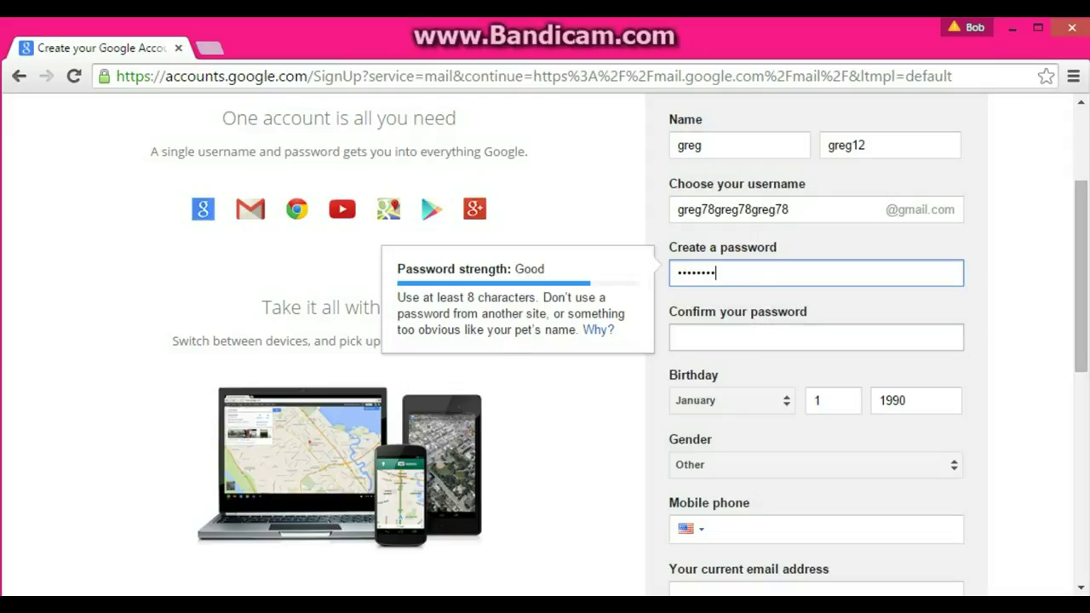
pyautogui.press('Tab')
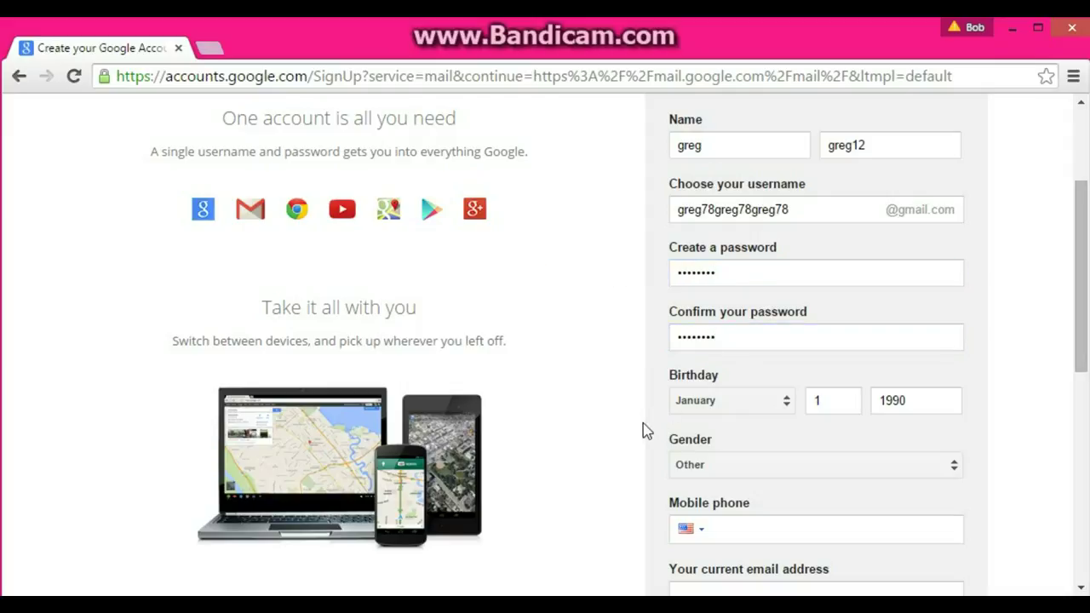
pyautogui.scroll(-4, 642, 423)
# Enter the captcha answer, agree to the Google Terms of Service, and submit with Next step.
pyautogui.click(708, 425)
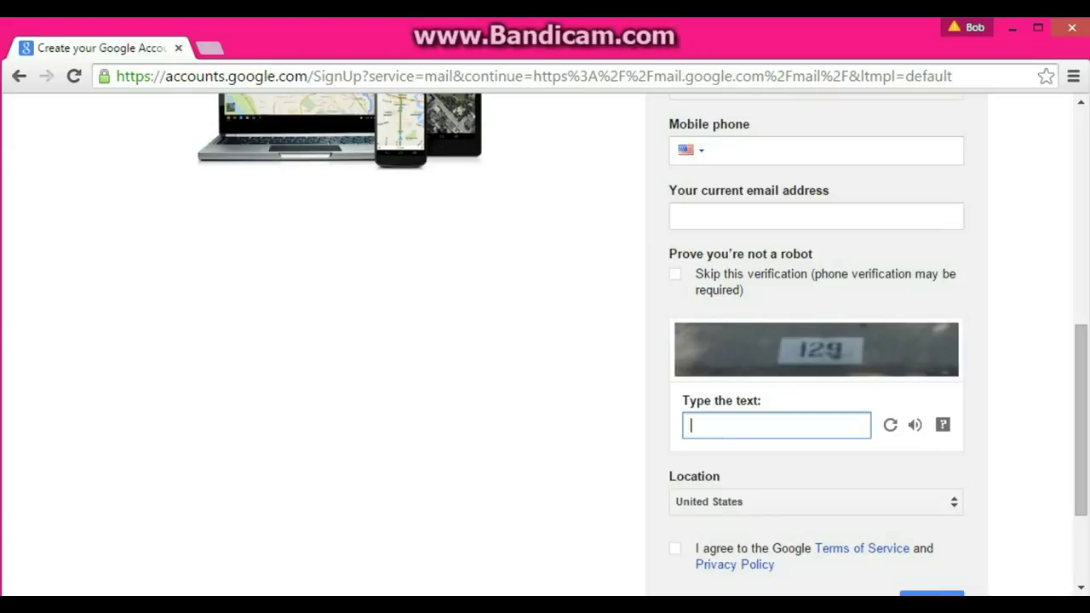
pyautogui.write('129')
pyautogui.scroll(-1, 545, 418)
pyautogui.click(673, 456)
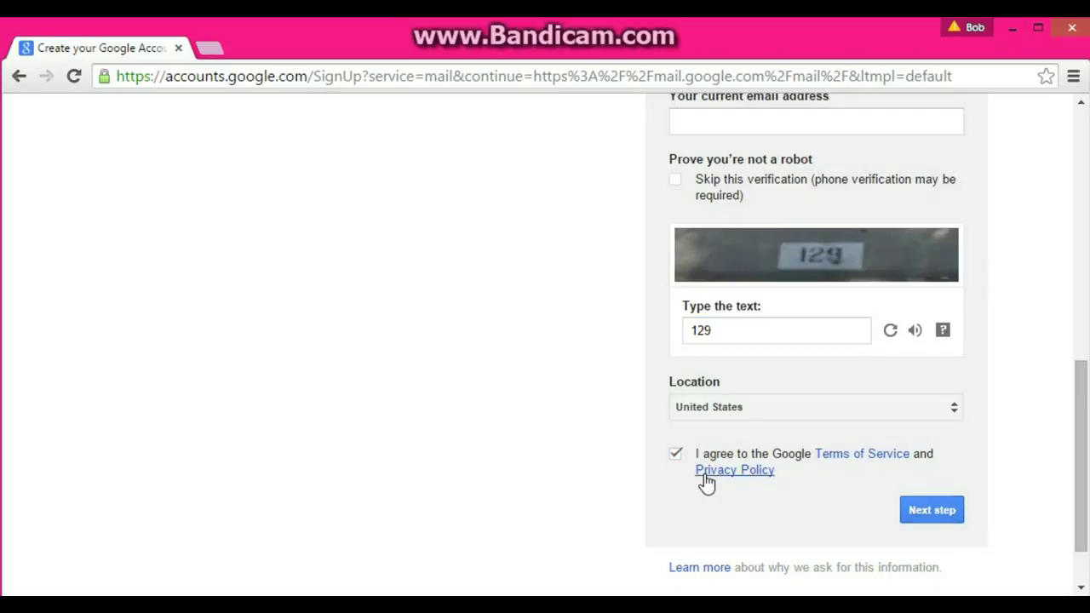
pyautogui.click(936, 509)
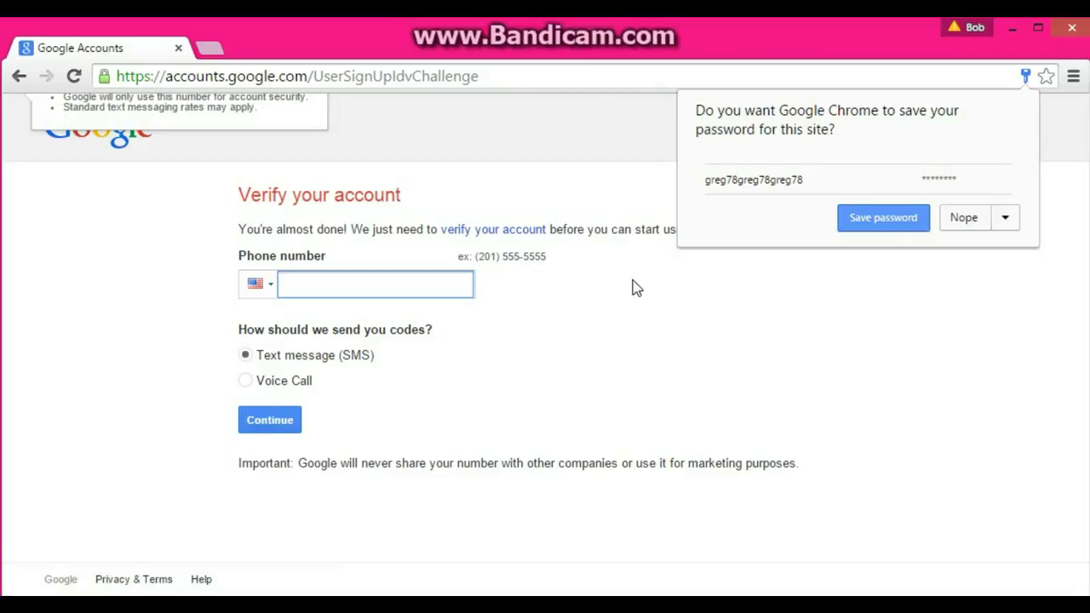
# Dismiss the save-password prompt and continue with the phone number left blank.
pyautogui.click(634, 288)
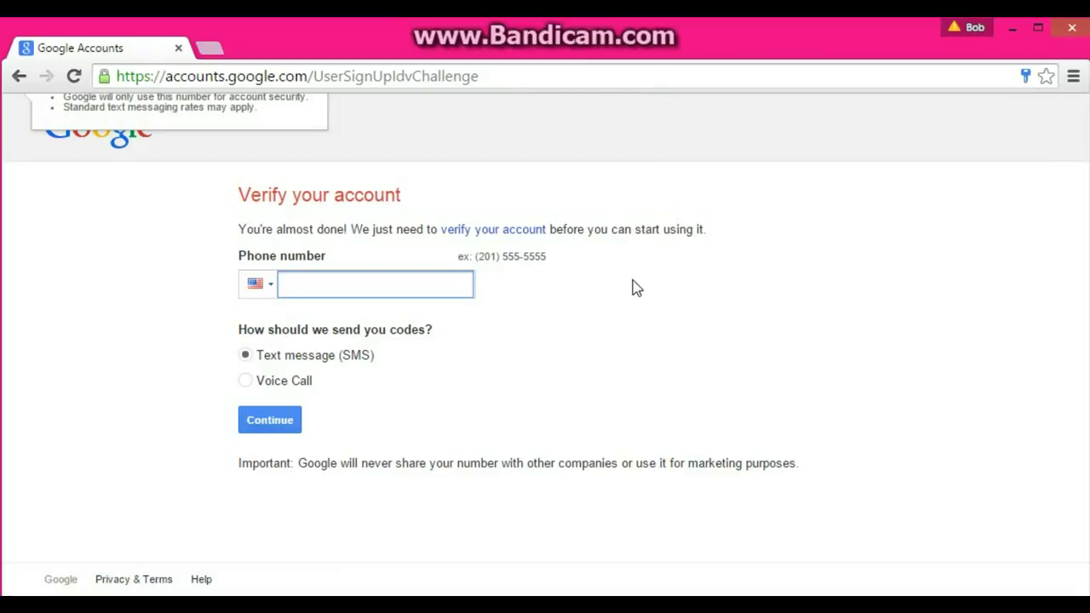
pyautogui.click(289, 432)
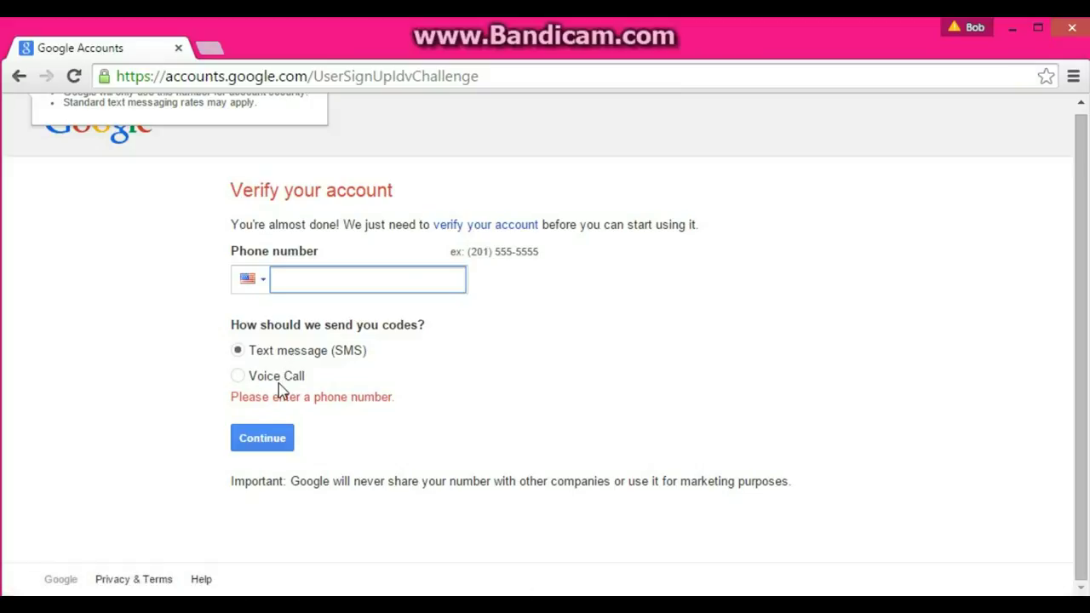
# Open the account verification help article, skim it, and close its tab.
pyautogui.click(494, 230)
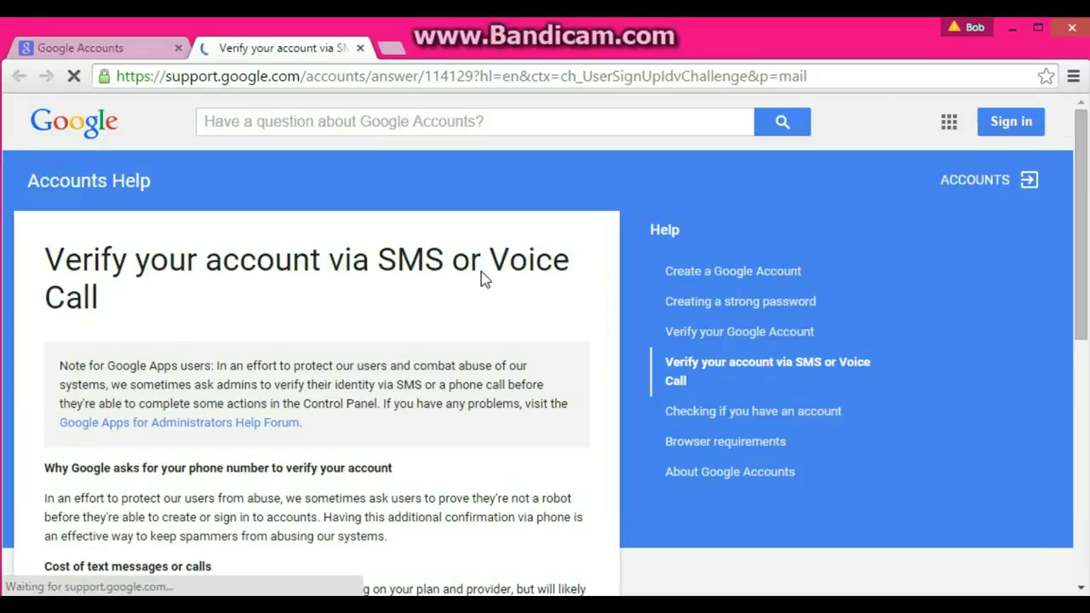
pyautogui.scroll(-10, 480, 278)
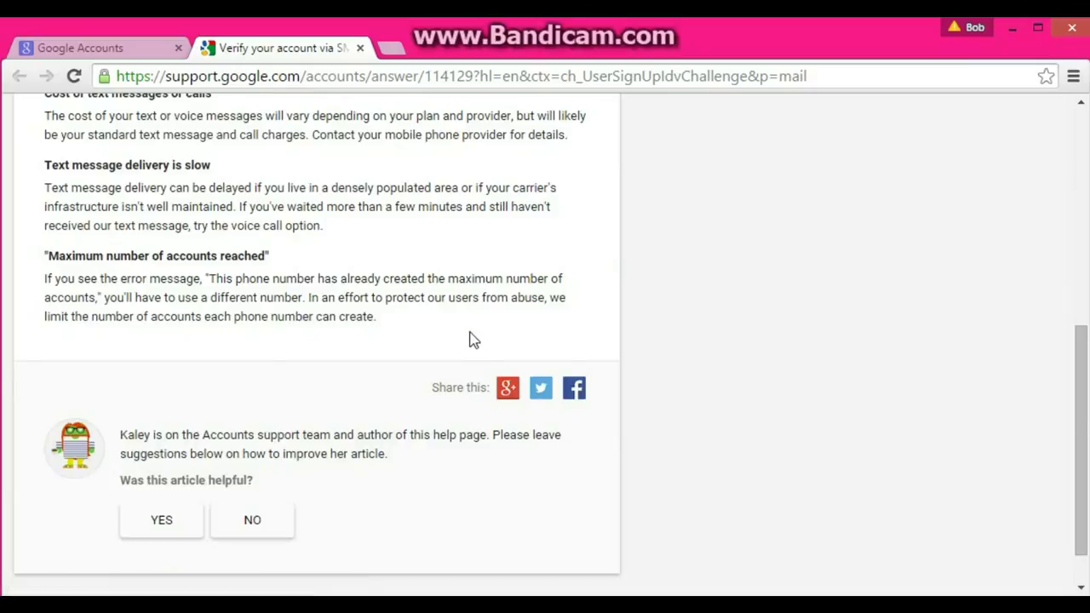
pyautogui.scroll(6, 489, 357)
pyautogui.click(359, 48)
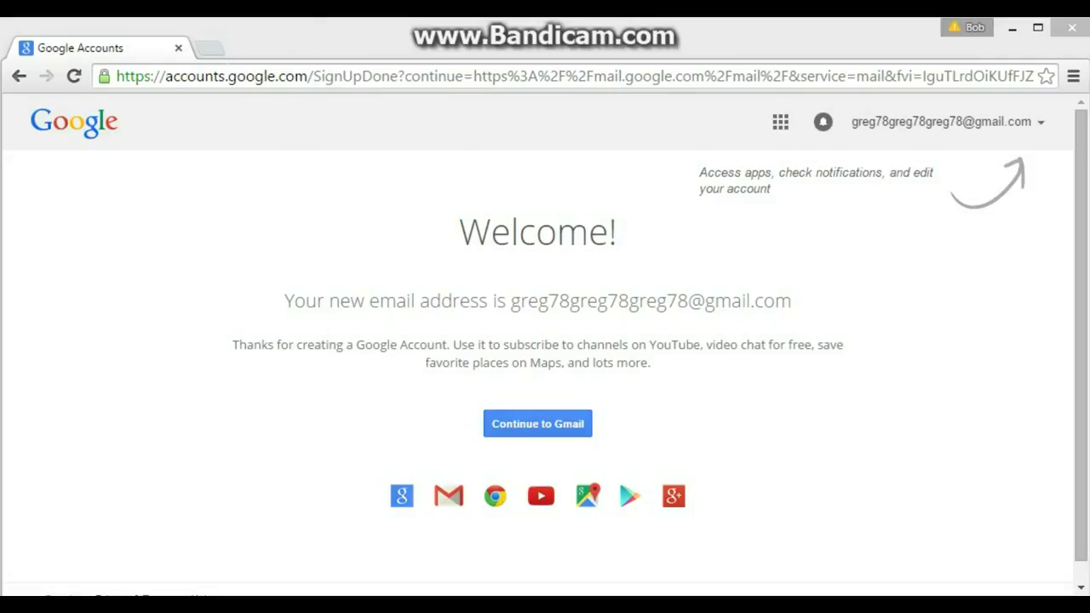
# Open warpportal.com/account/registration.aspx in a new browser tab.
pyautogui.click(213, 60)
pyautogui.click(212, 48)
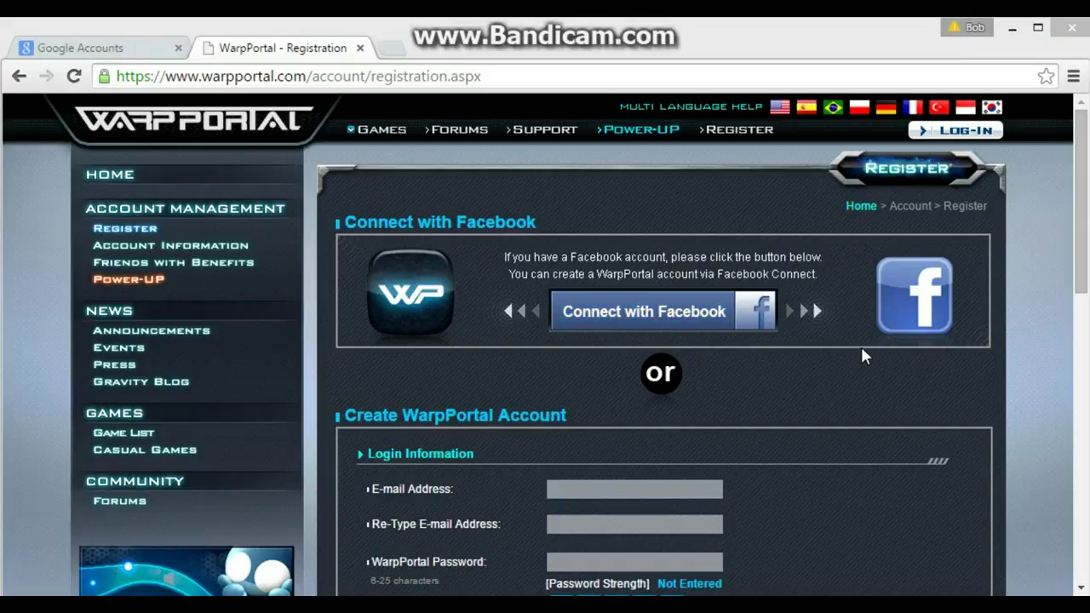
# Fill in the registration e-mail and password fields and type a nickname.
pyautogui.moveTo(1085, 188); pyautogui.dragTo(1038, 241)
pyautogui.scroll(-1, 697, 298)
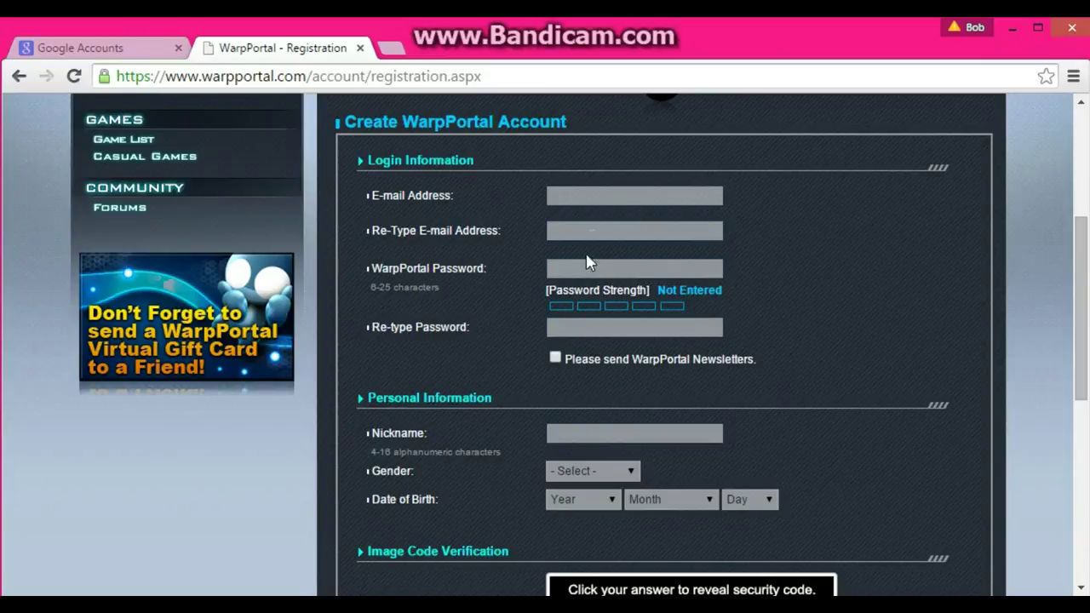
pyautogui.click(587, 190)
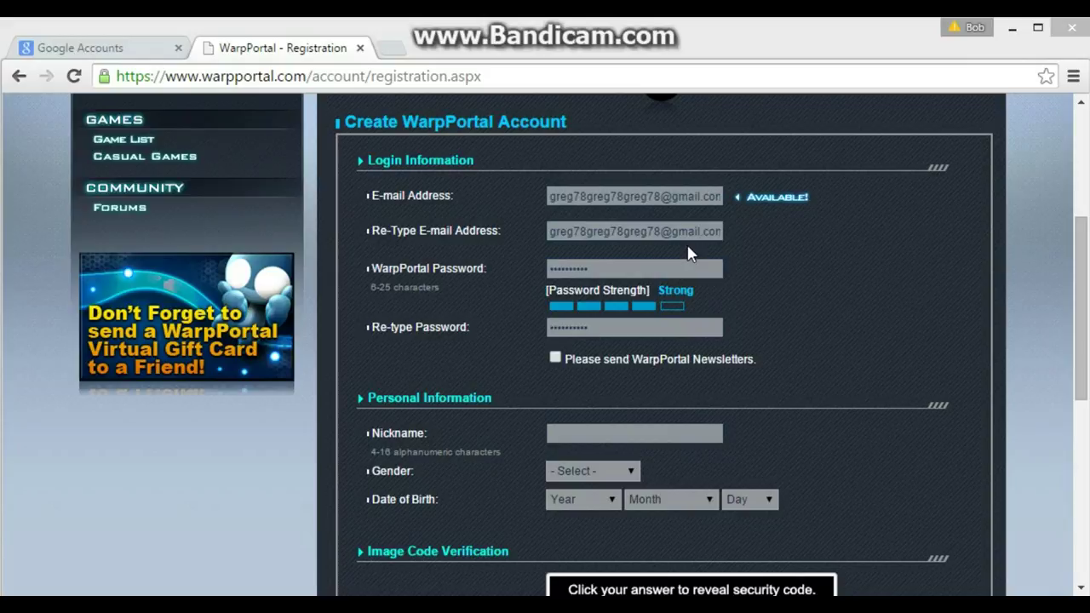
pyautogui.click(656, 434)
pyautogui.scroll(-1, 780, 347)
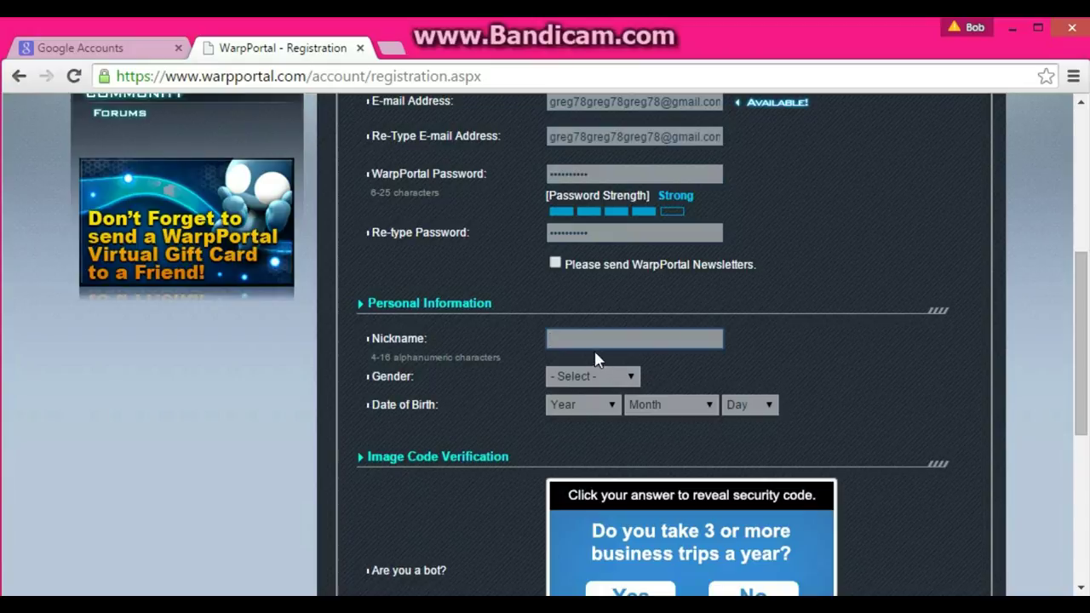
# Set gender to Female and date of birth to 1990 / January / 1.
pyautogui.click(622, 376)
pyautogui.click(570, 423)
pyautogui.click(572, 405)
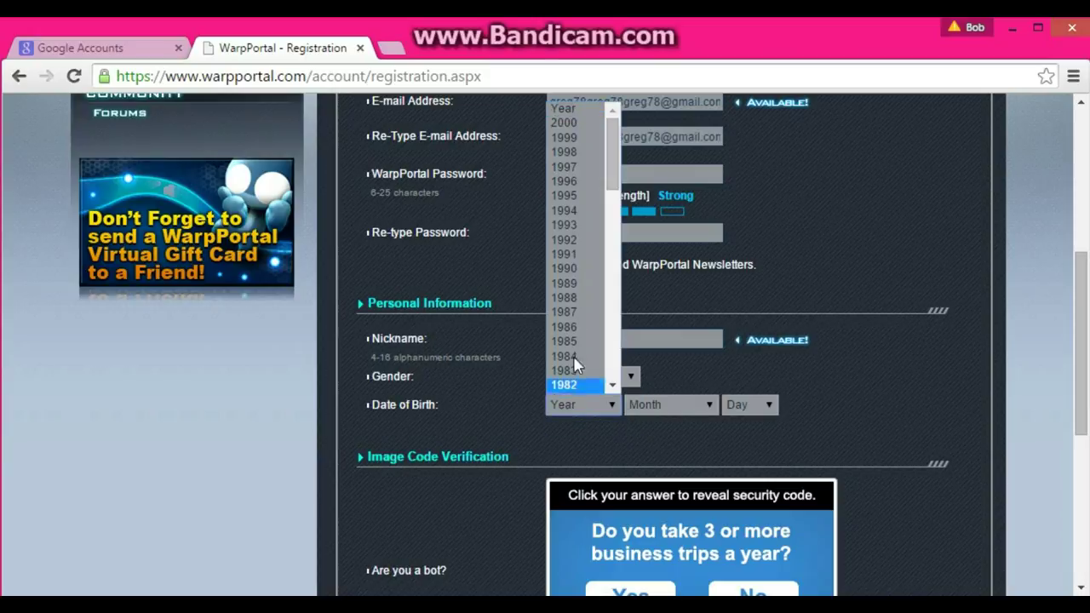
pyautogui.click(563, 125)
pyautogui.click(663, 406)
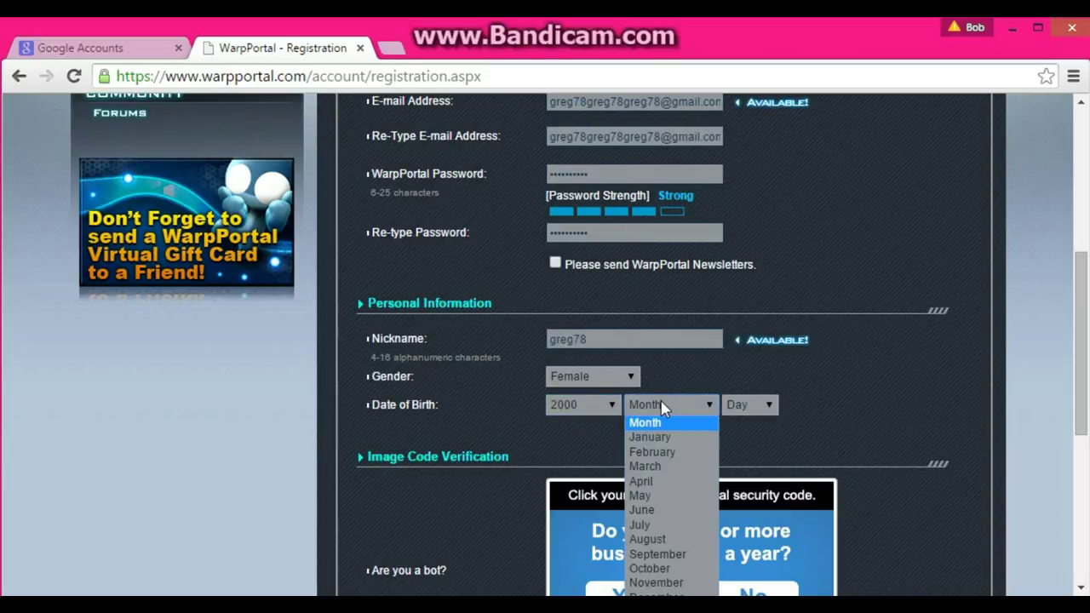
pyautogui.click(606, 406)
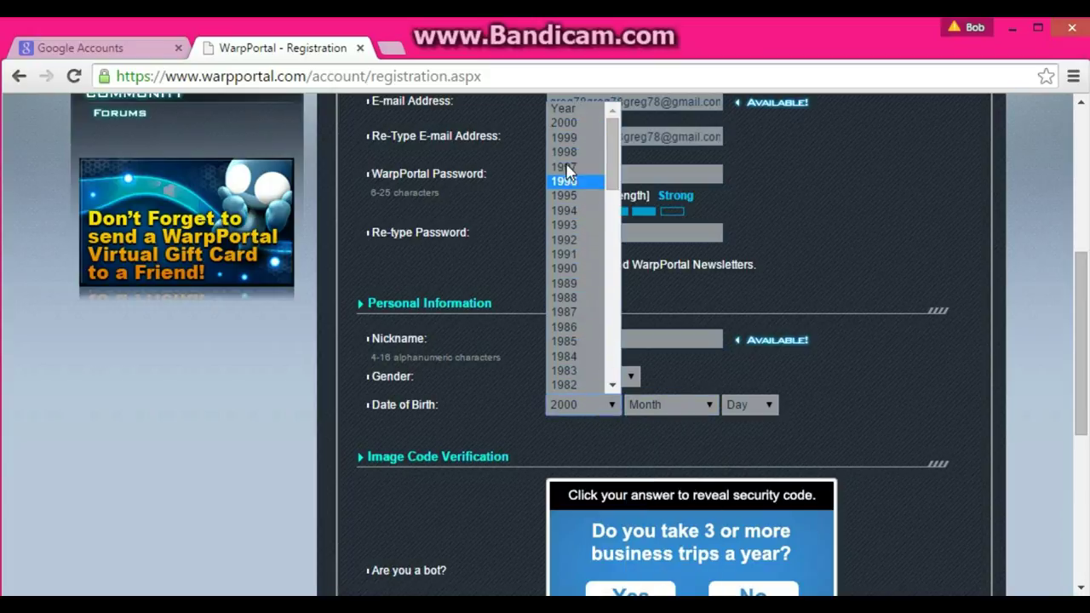
pyautogui.click(577, 268)
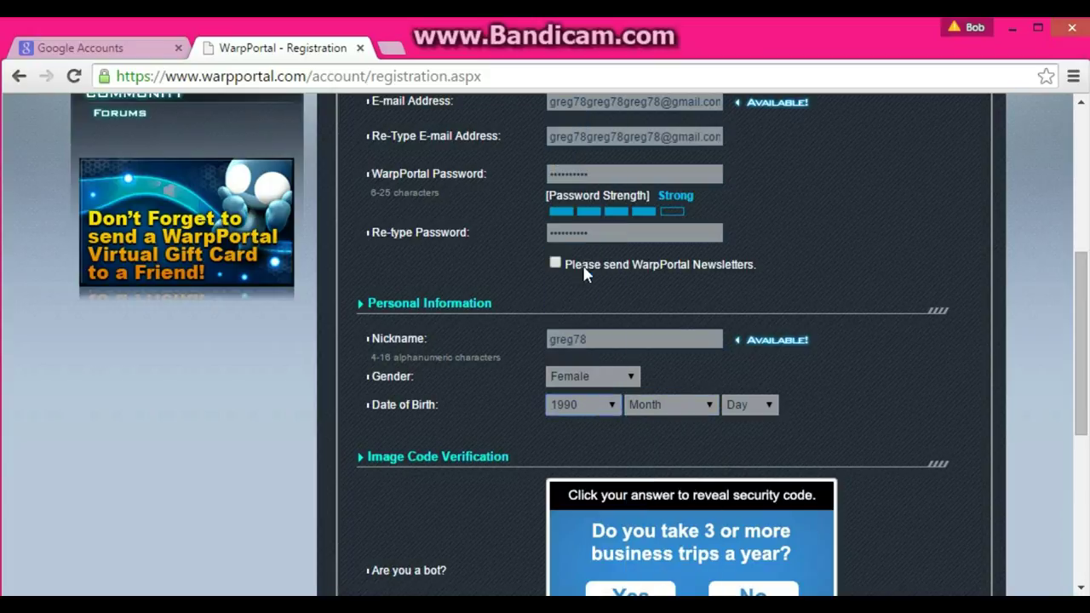
pyautogui.click(675, 407)
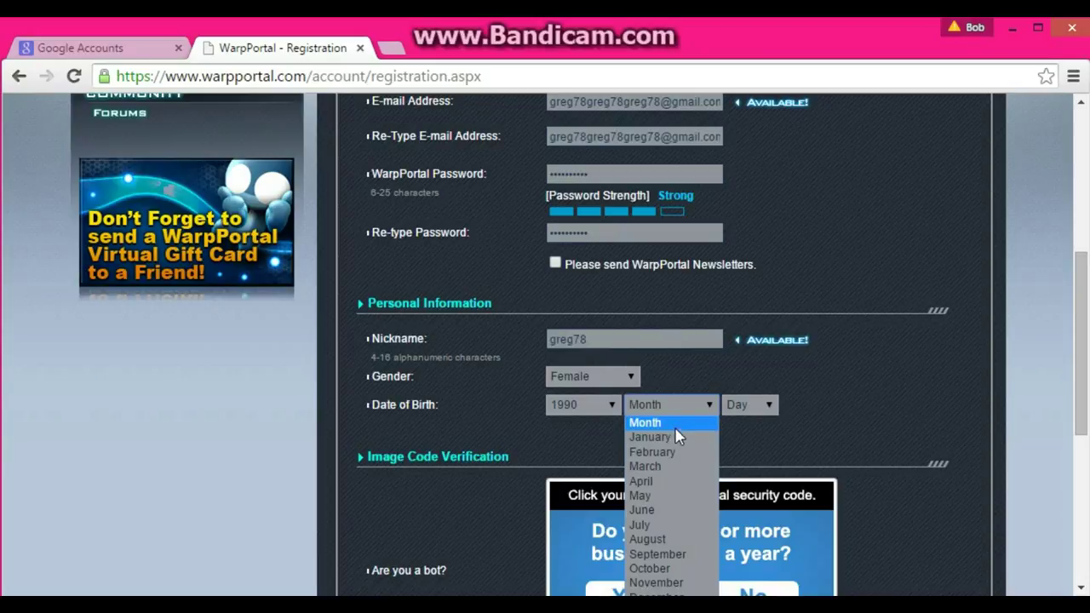
pyautogui.click(680, 437)
pyautogui.click(745, 409)
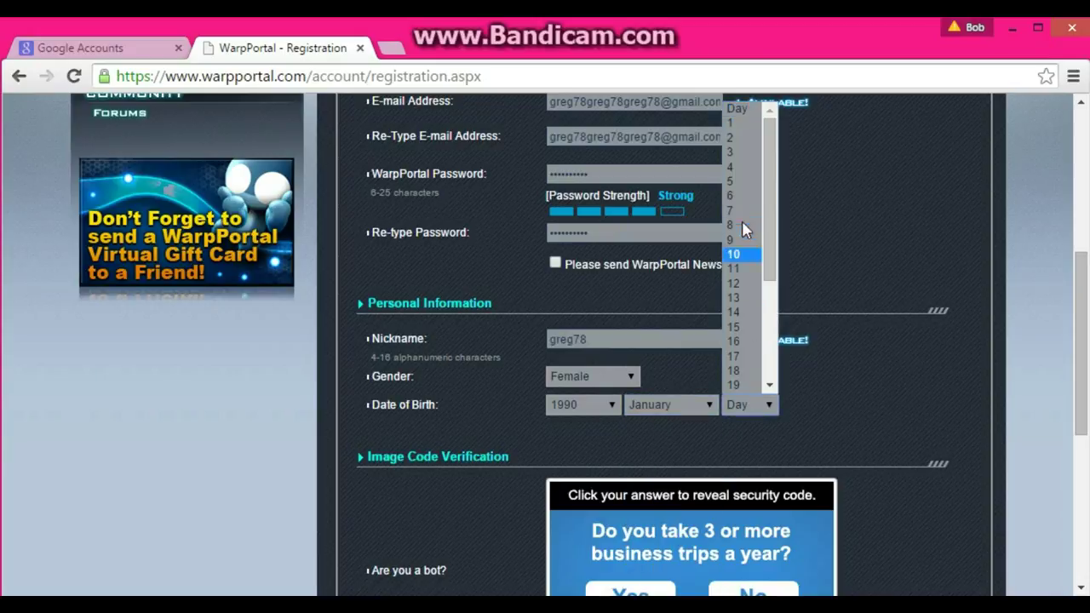
pyautogui.click(733, 124)
pyautogui.scroll(-4, 660, 258)
pyautogui.click(628, 361)
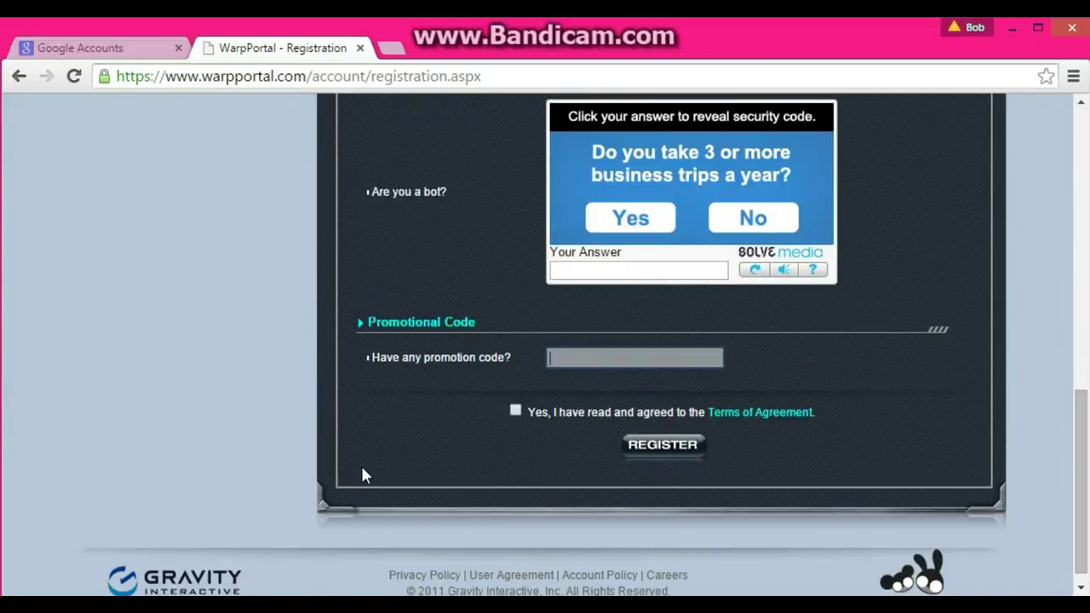
# Accept the Terms of Agreement, answer the security check phrase, and submit the registration.
pyautogui.click(516, 410)
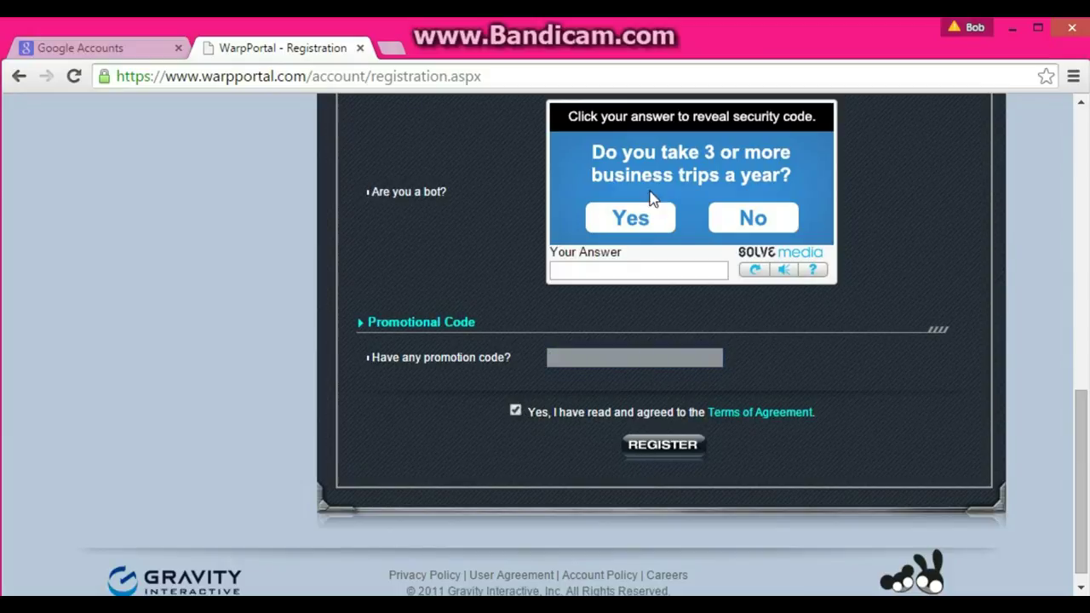
pyautogui.scroll(1, 574, 241)
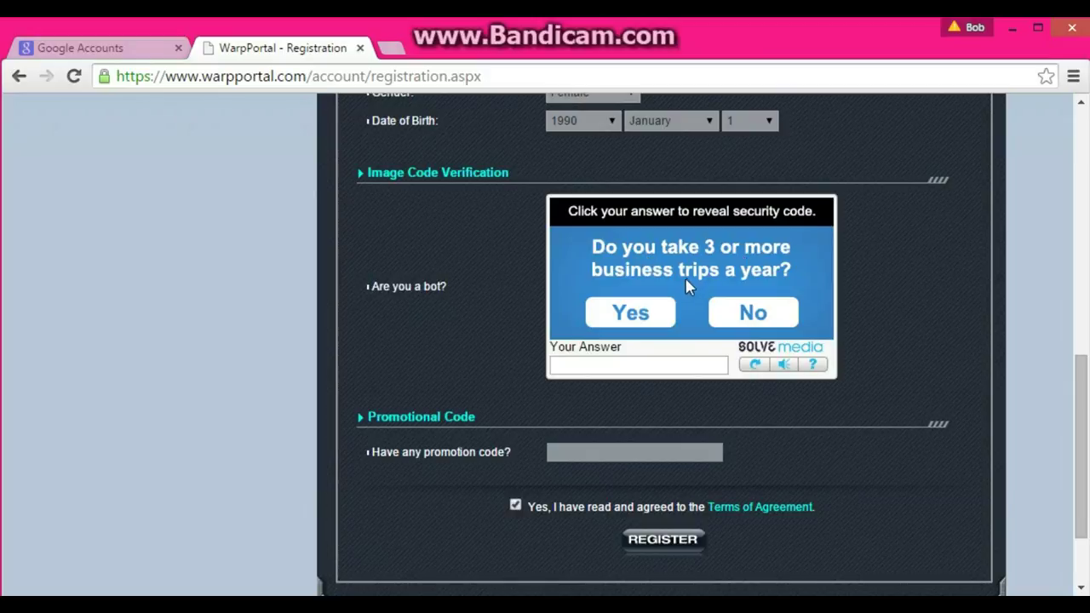
pyautogui.click(747, 313)
pyautogui.click(680, 370)
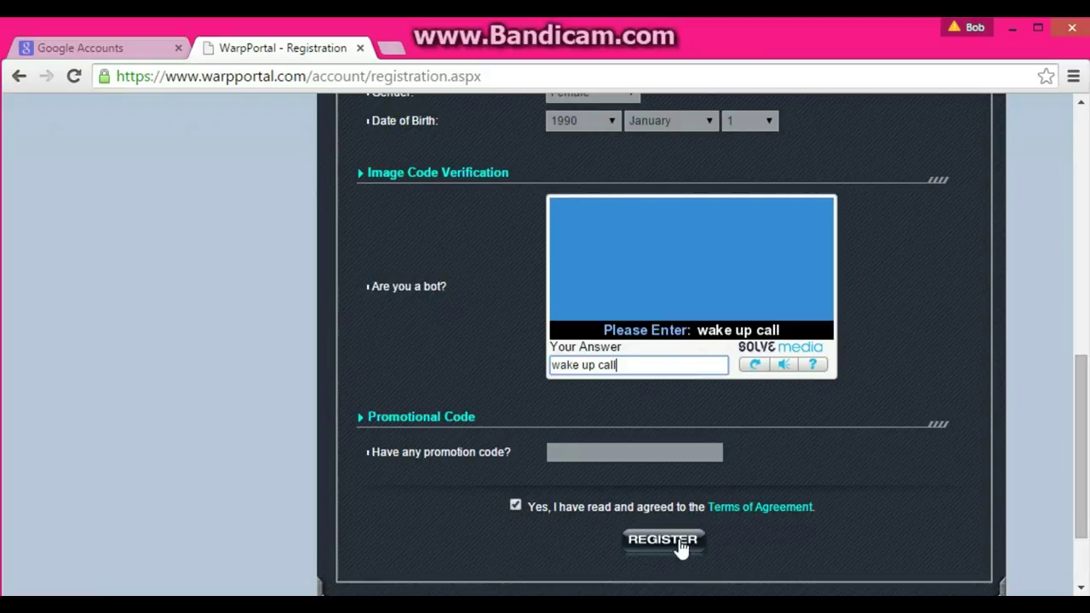
pyautogui.click(681, 545)
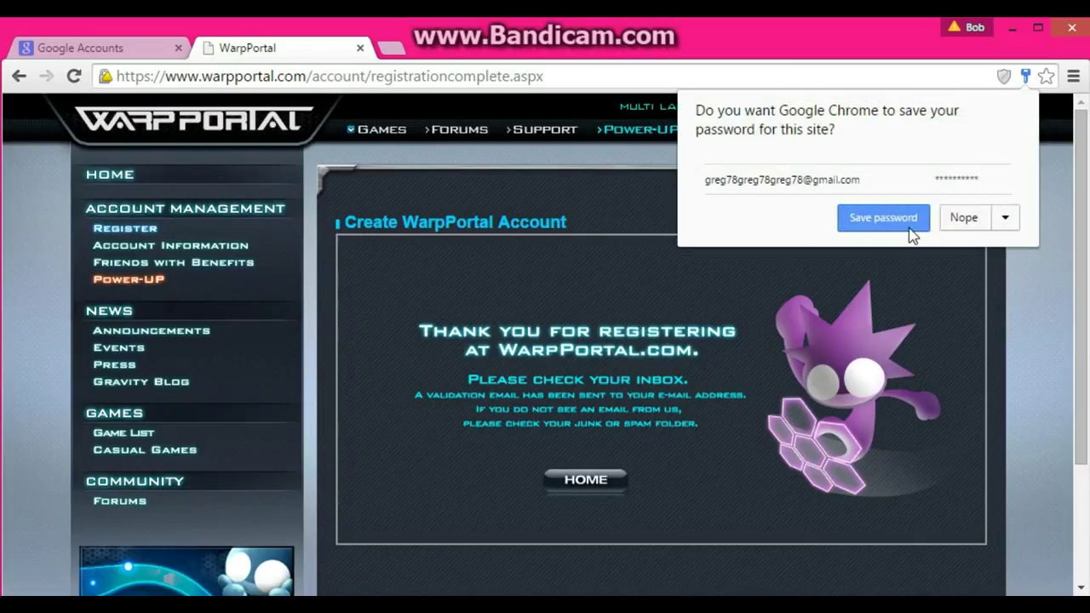
# Decline saving the WarpPortal password and return to the Google Accounts Welcome page's account menu.
pyautogui.click(951, 223)
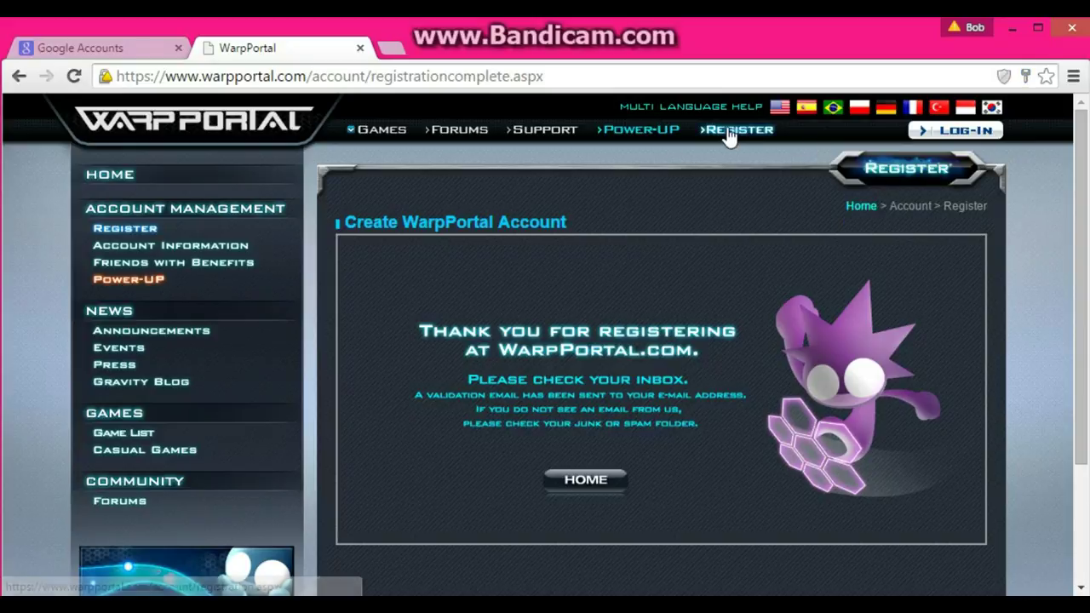
pyautogui.click(75, 48)
pyautogui.click(990, 122)
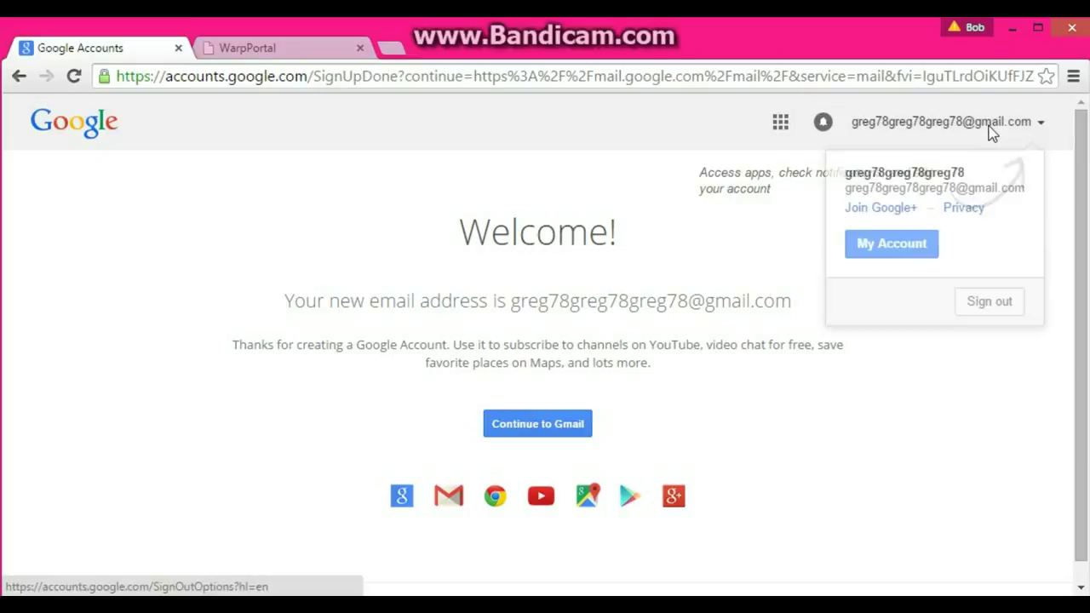
# Go from the My Account overview through the Google apps grid to the new Gmail inbox.
pyautogui.click(916, 245)
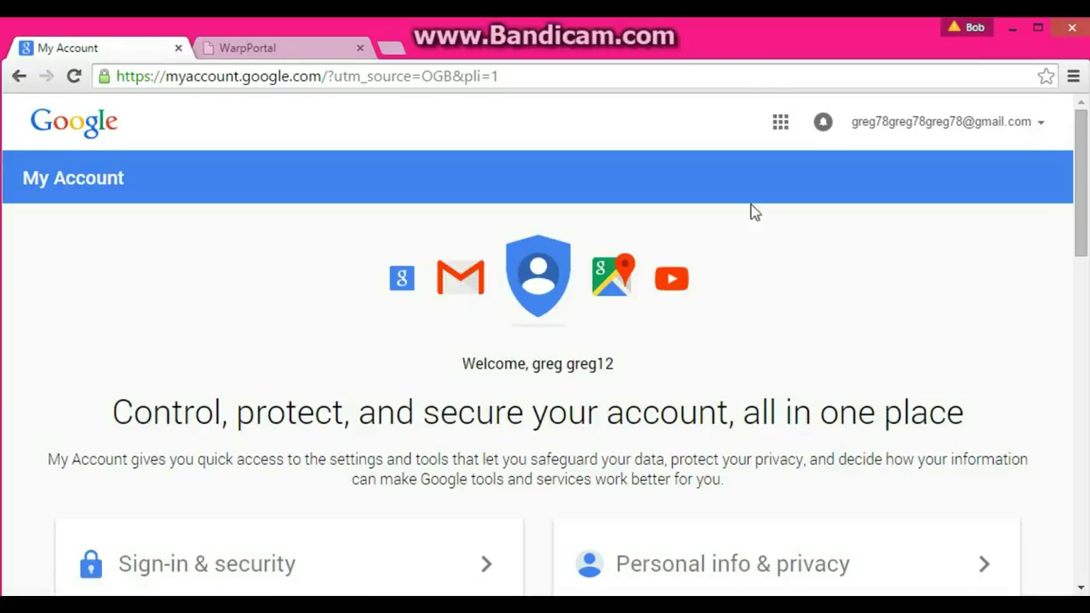
pyautogui.click(780, 123)
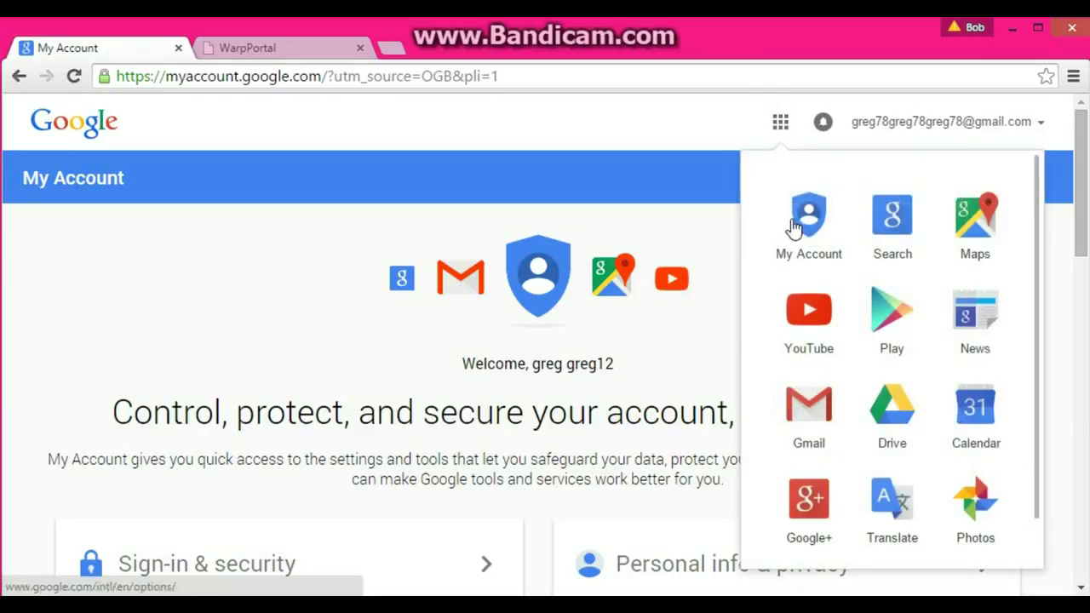
pyautogui.click(805, 413)
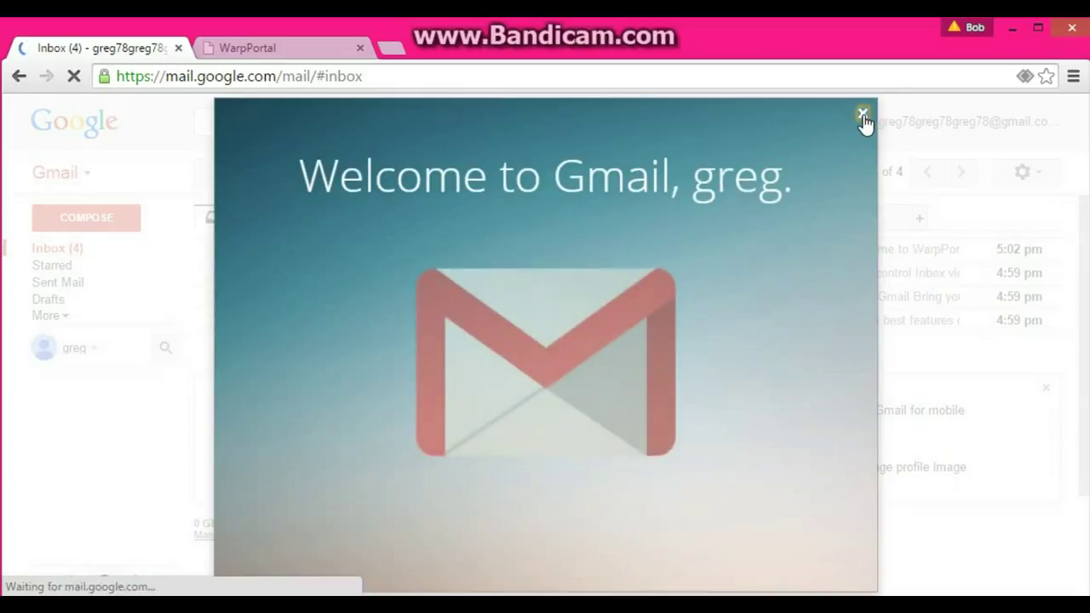
# Dismiss Gmail's welcome overlay and follow the link in 'Please Validate Your E-Mail Address'.
pyautogui.click(863, 116)
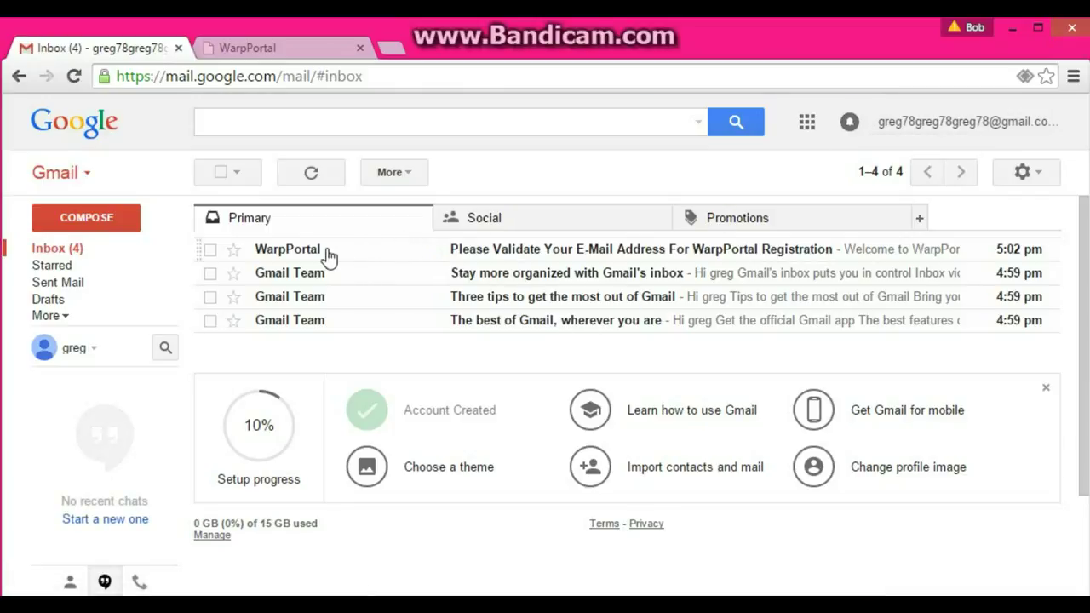
pyautogui.click(622, 257)
pyautogui.click(491, 401)
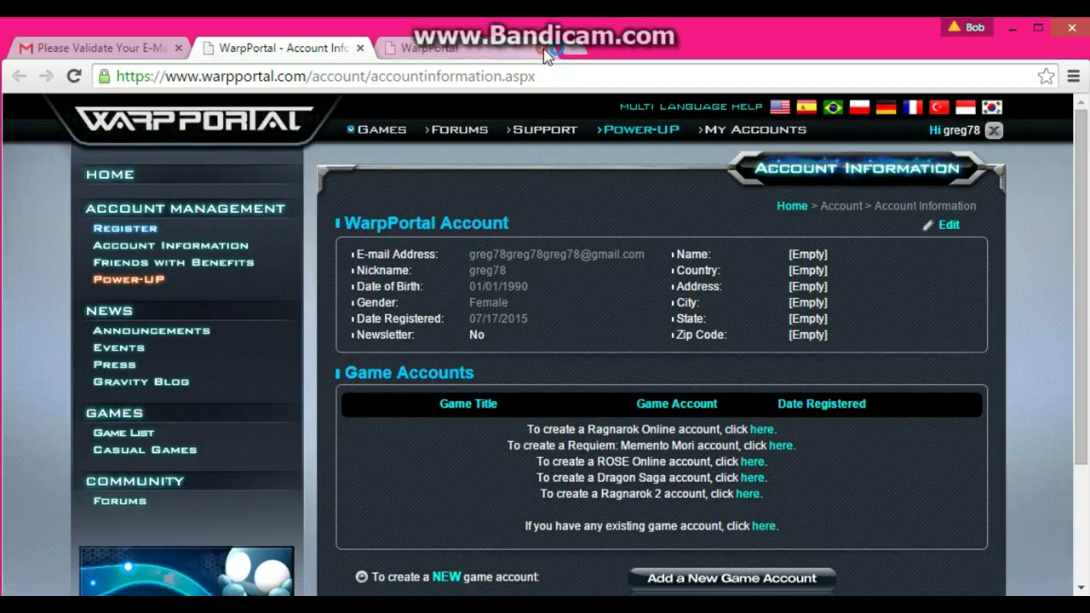
# Close the duplicate WarpPortal tab and open the ROSE Online account creation form from My Accounts.
pyautogui.click(552, 49)
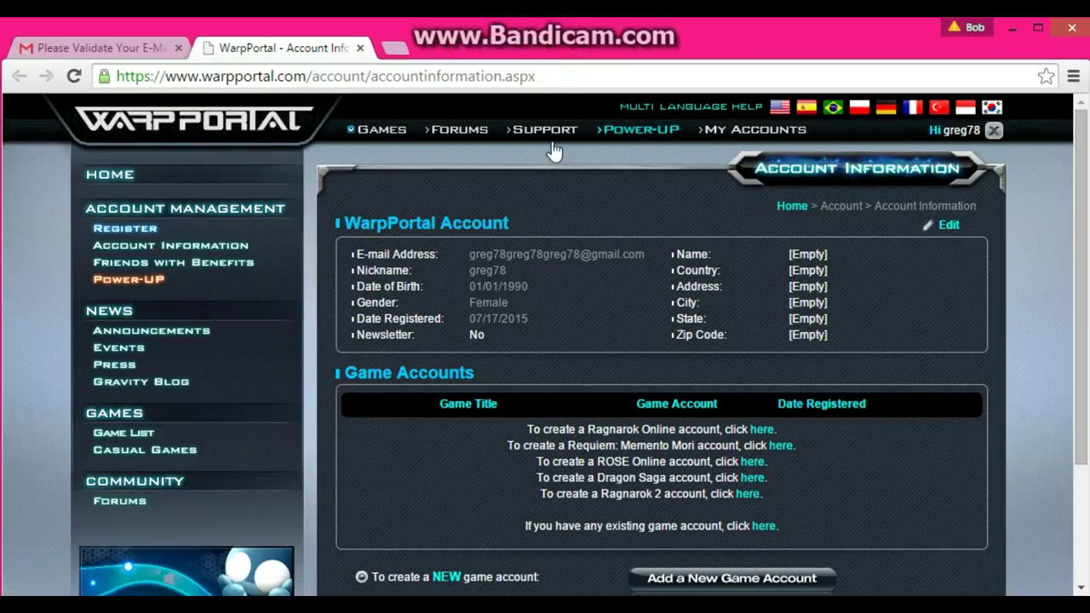
pyautogui.click(721, 130)
pyautogui.scroll(-1, 678, 298)
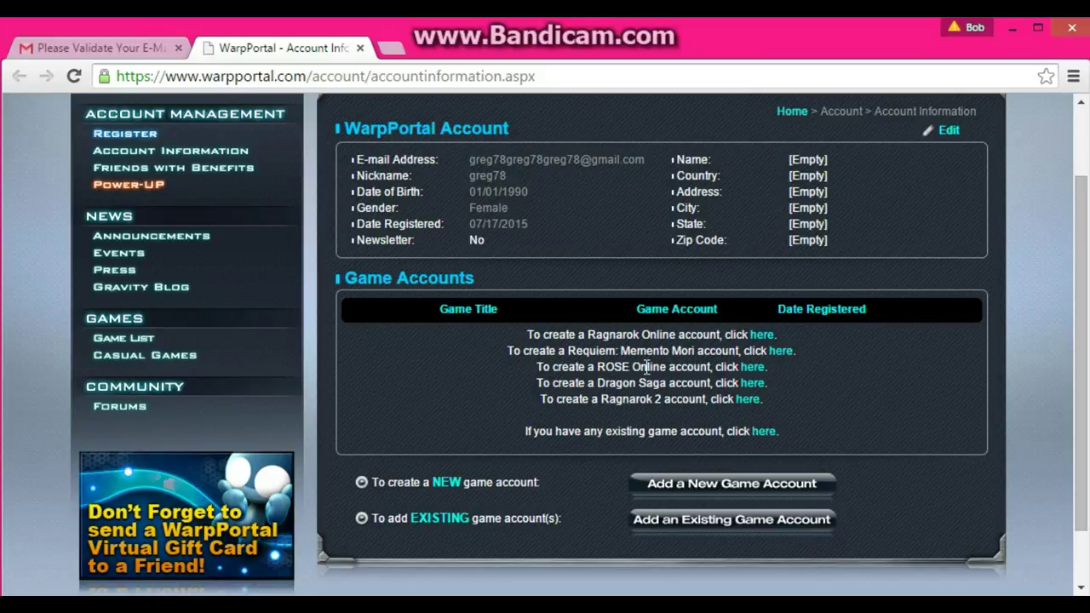
pyautogui.click(753, 367)
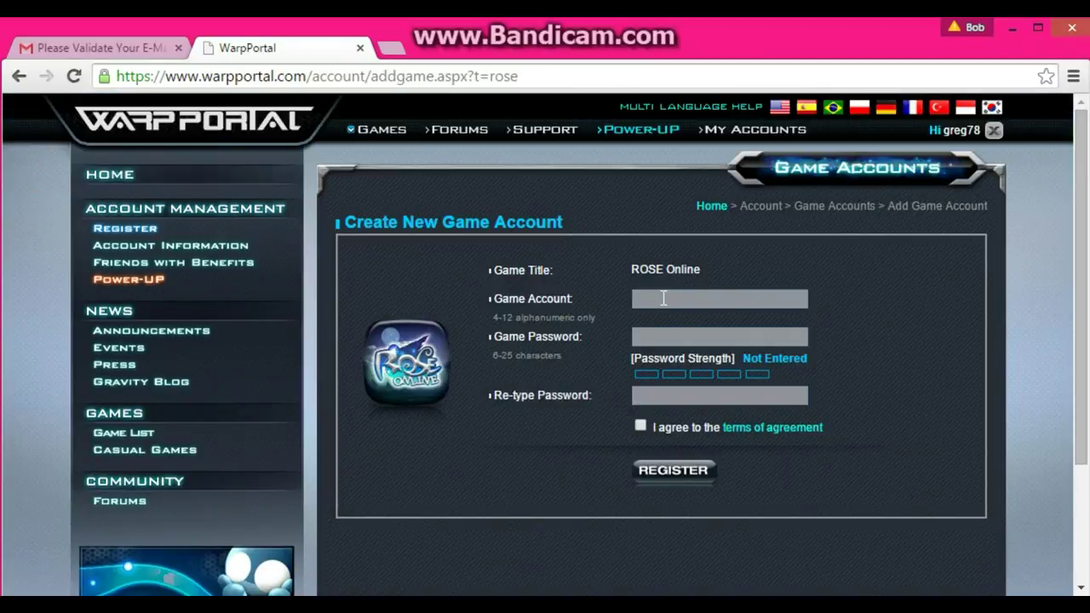
# Enter a game account name and password twice, and agree to the terms.
pyautogui.click(693, 300)
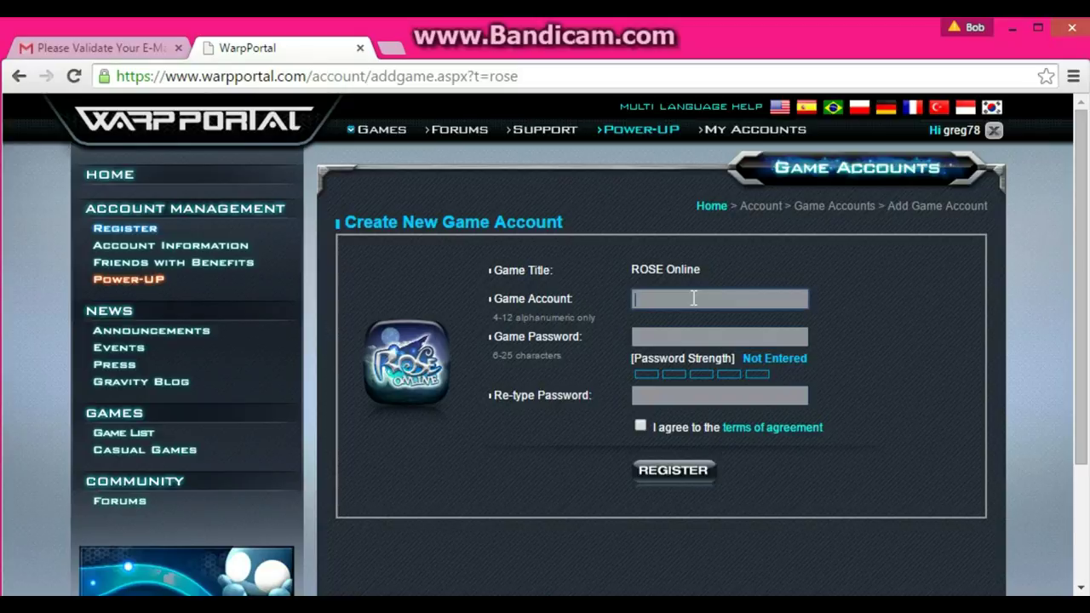
pyautogui.write('greg7878')
pyautogui.click(664, 342)
pyautogui.write('**********')
pyautogui.click(681, 399)
pyautogui.write('********')
pyautogui.click(640, 426)
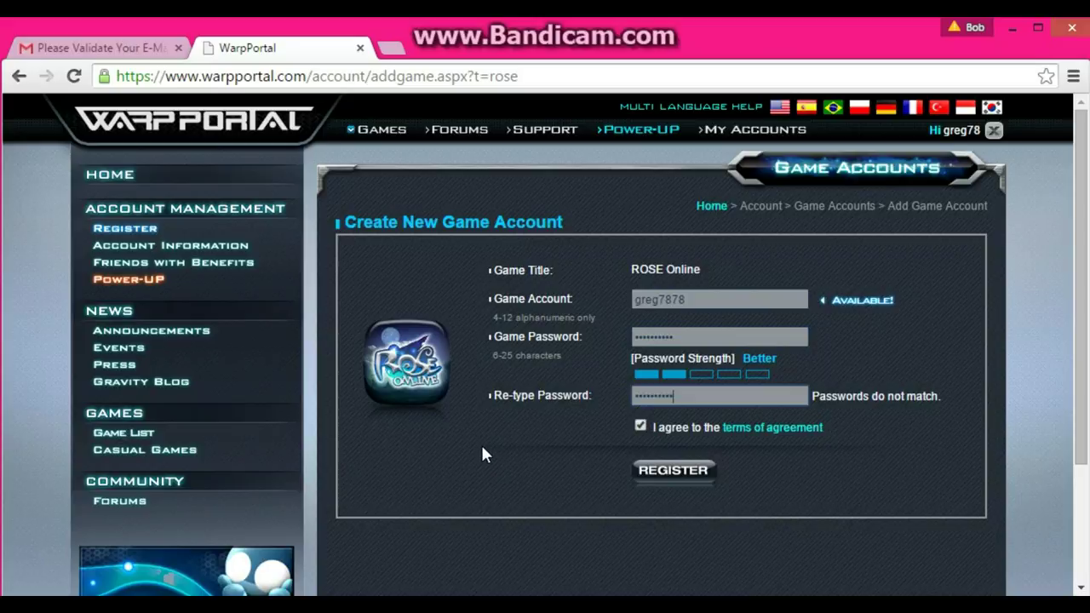
# Replace both password entries with a matching new password and register the account.
pyautogui.moveTo(699, 339); pyautogui.dragTo(550, 337)
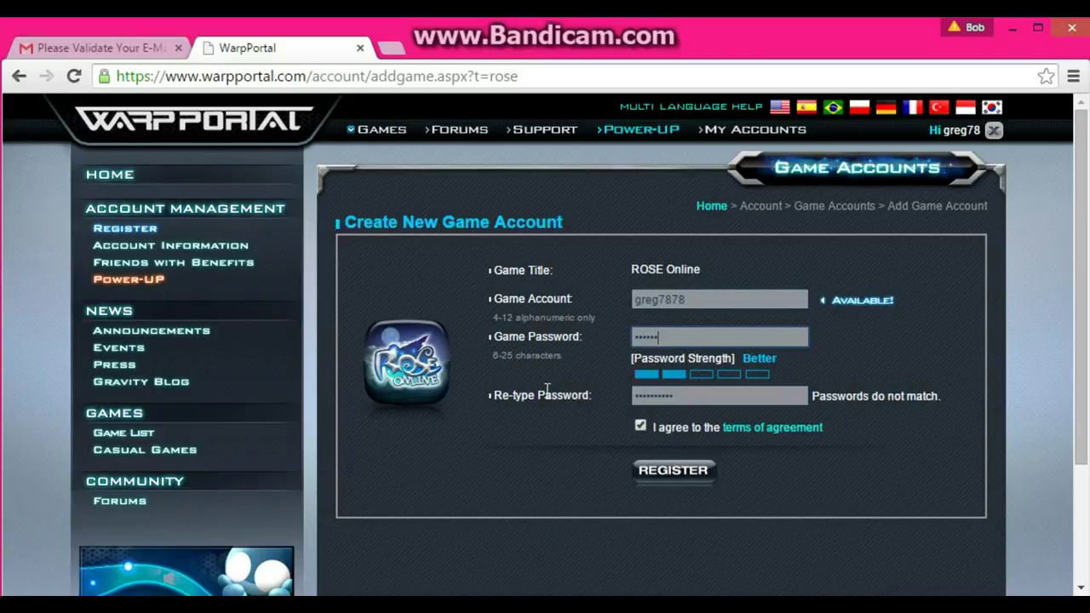
pyautogui.moveTo(733, 398); pyautogui.dragTo(591, 396)
pyautogui.click(685, 470)
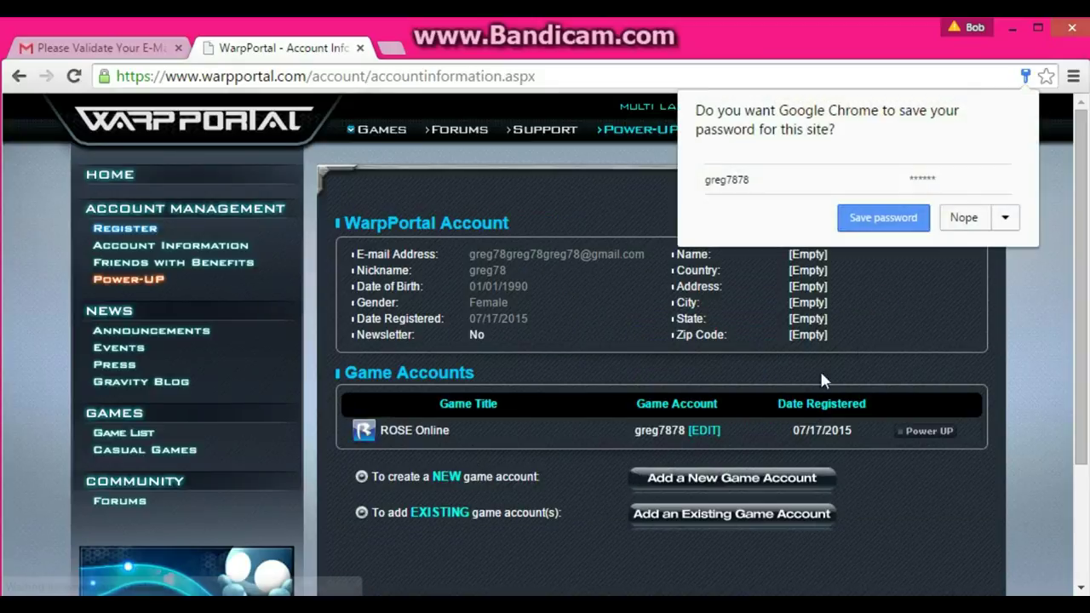
# Choose Nope on Chrome's offer to save the game account password.
pyautogui.click(963, 217)
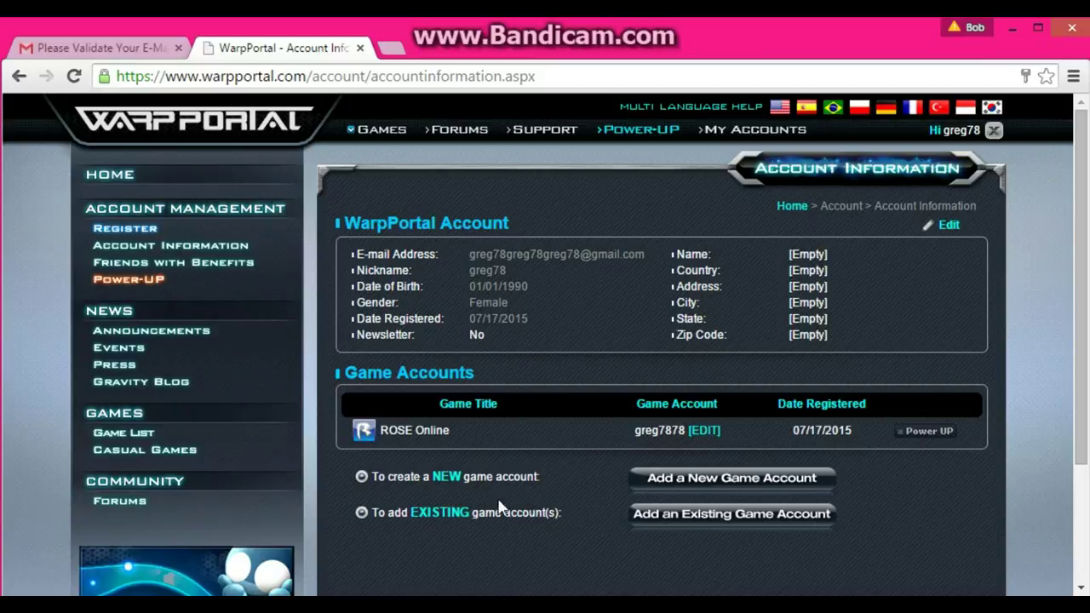
# Start another ROSE Online game account and enter its password twice.
pyautogui.click(710, 484)
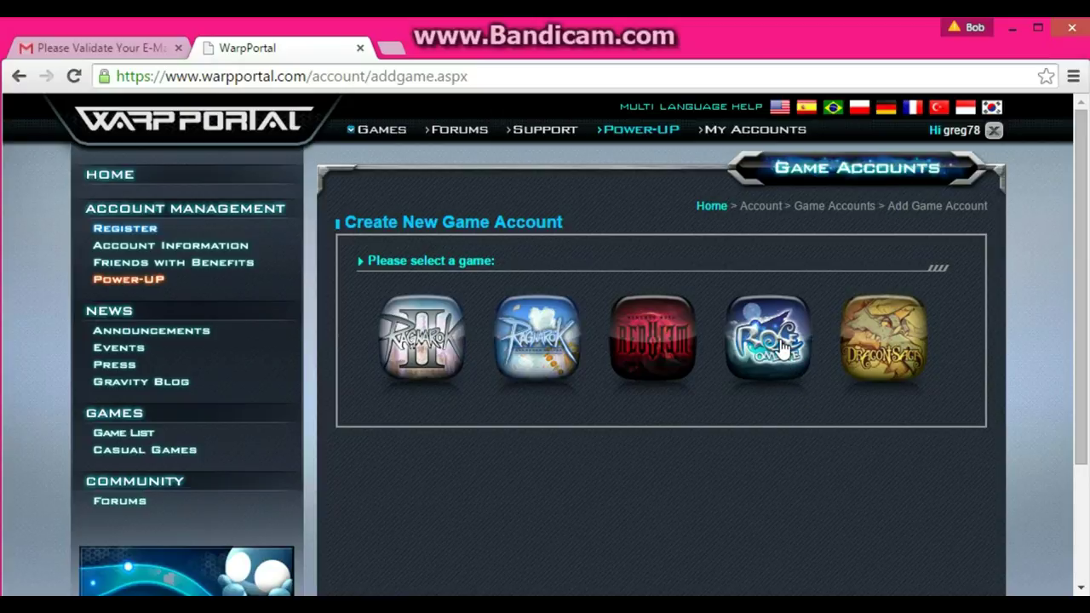
pyautogui.click(765, 338)
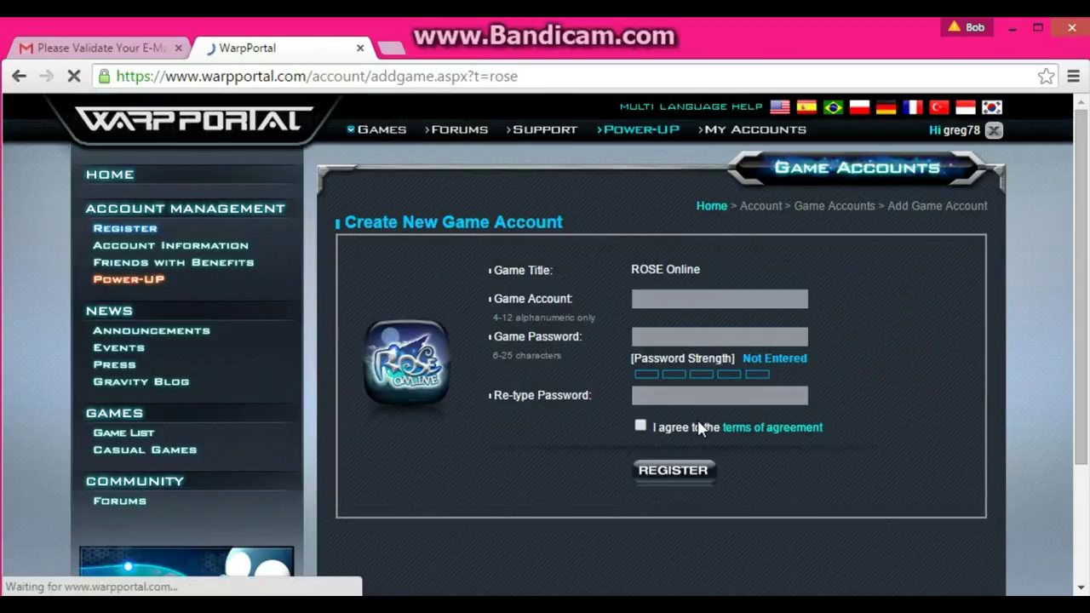
pyautogui.click(672, 299)
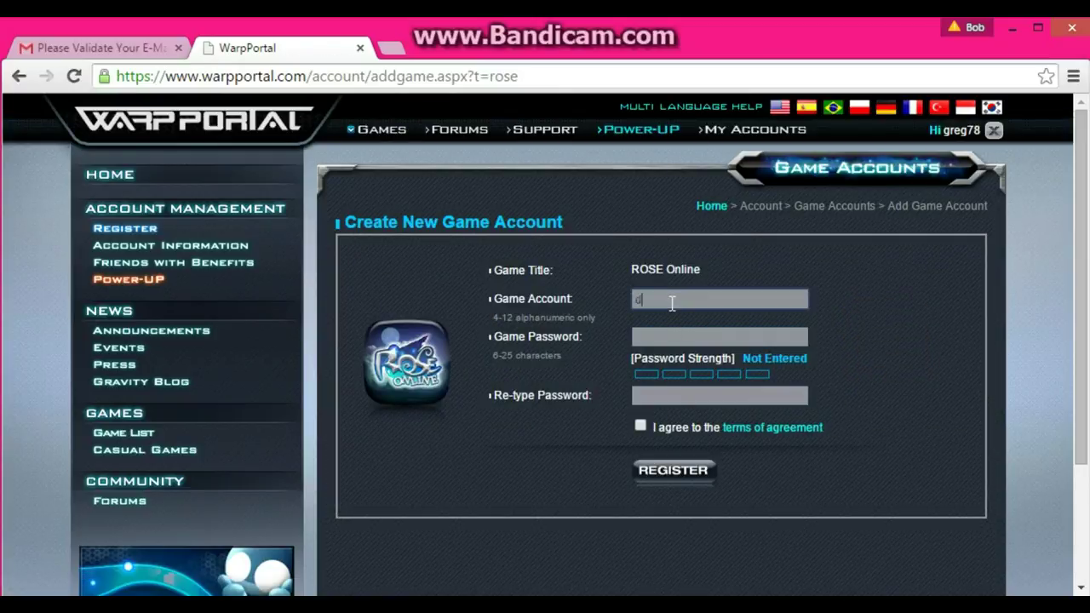
pyautogui.click(682, 337)
pyautogui.write('••••••')
pyautogui.click(704, 395)
pyautogui.write('••••••')
# Change the account name to an available one starting with a letter, accept terms, and register.
pyautogui.moveTo(686, 300); pyautogui.dragTo(598, 302)
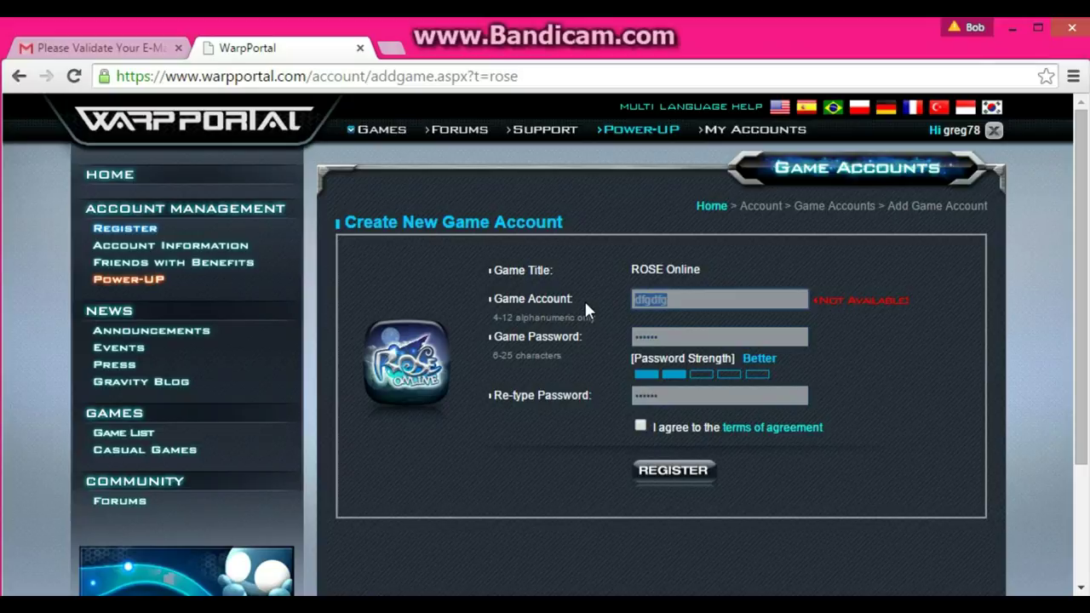
pyautogui.write('9090909090')
pyautogui.click(641, 426)
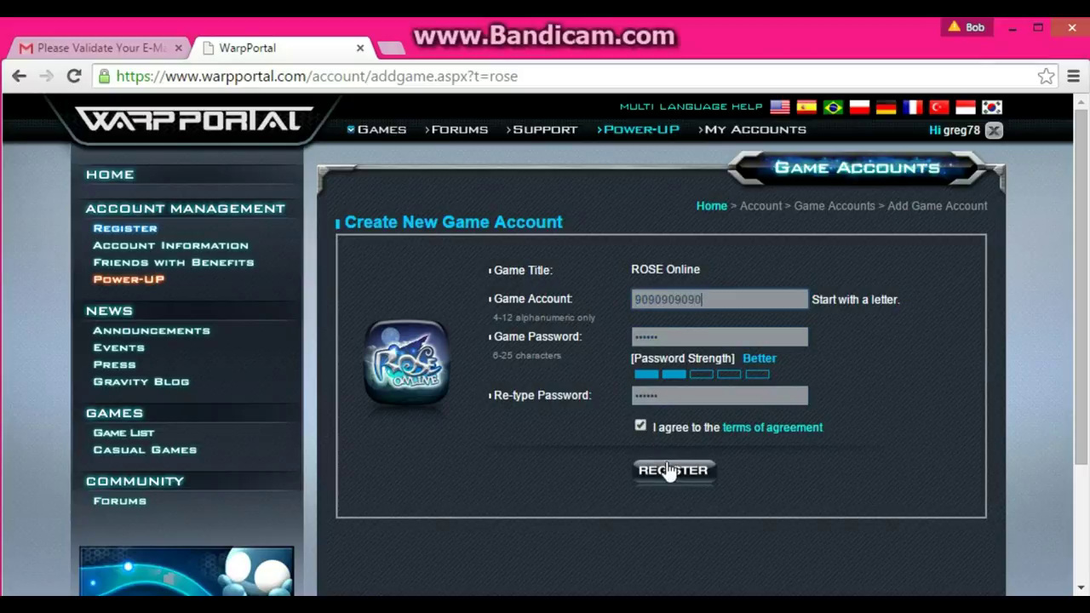
pyautogui.doubleClick(683, 299)
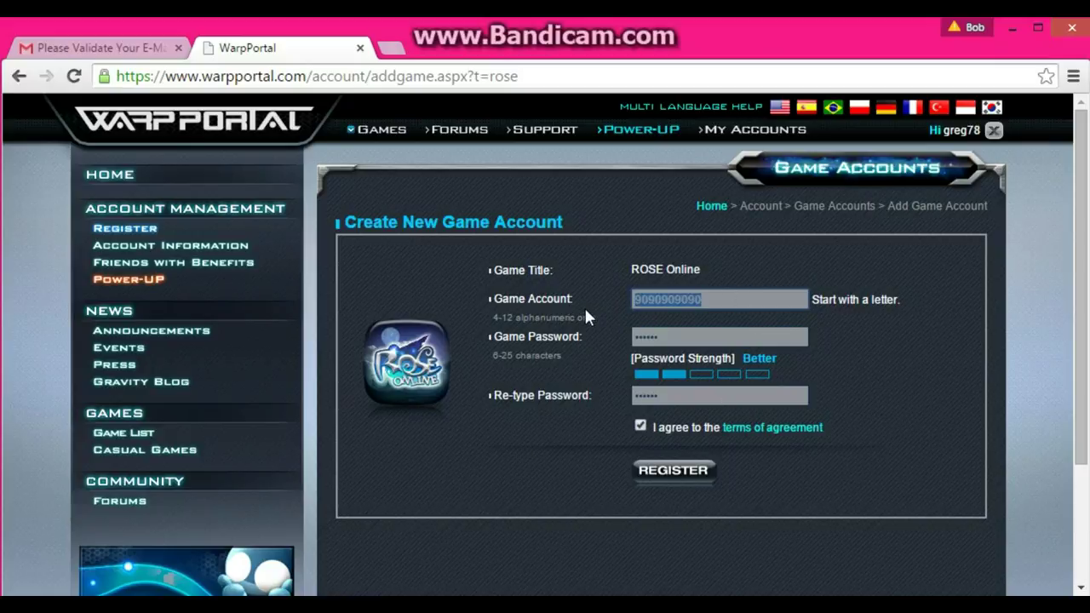
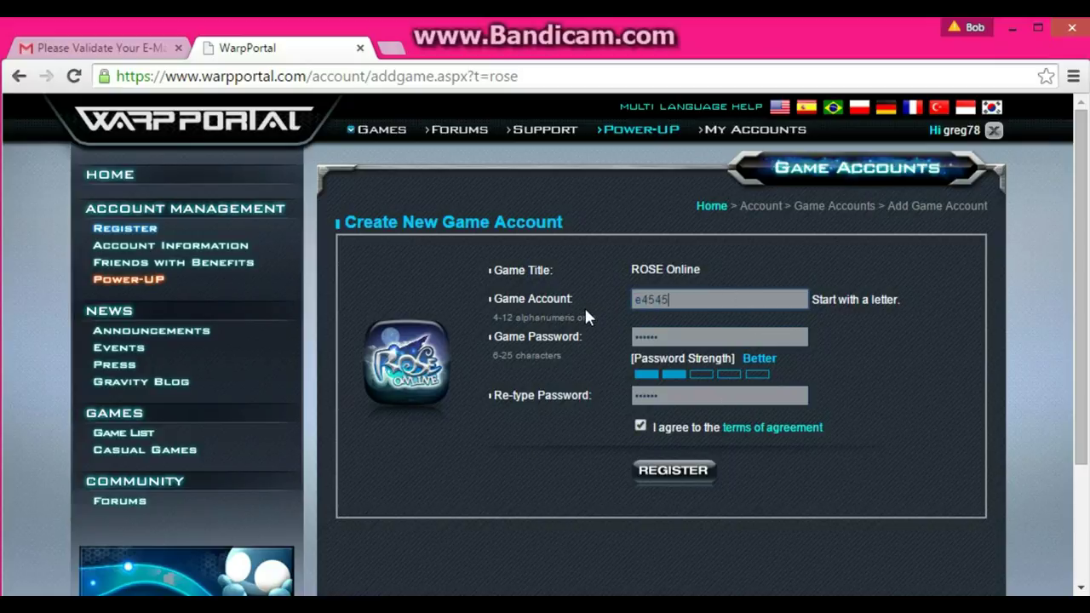
pyautogui.click(673, 471)
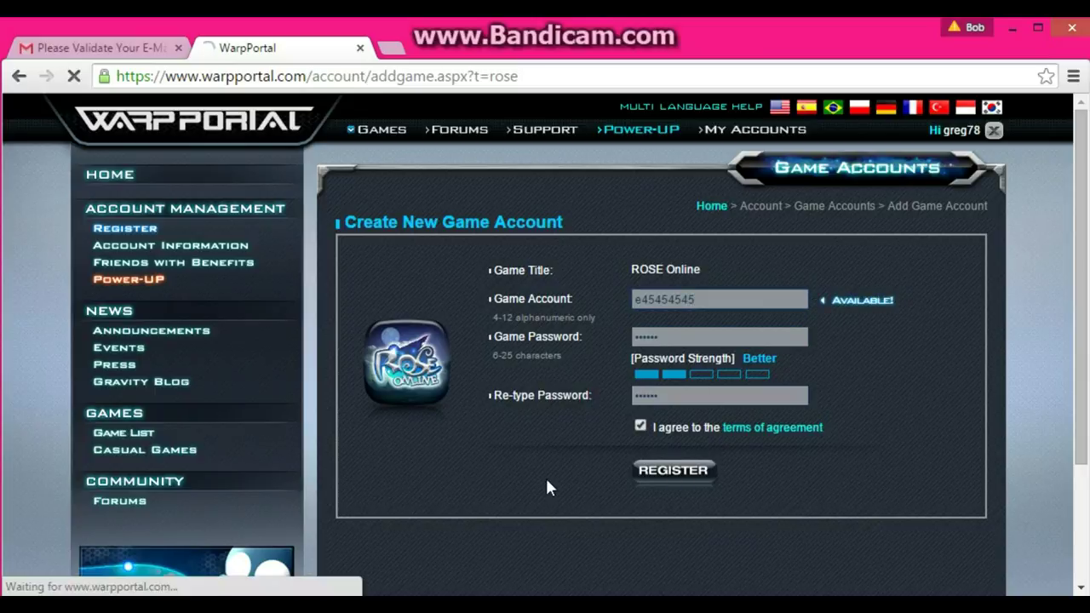
# Decline saving the password, then open ROSE Online from the WarpPortal GAMES menu.
pyautogui.click(964, 217)
pyautogui.scroll(-1, 646, 362)
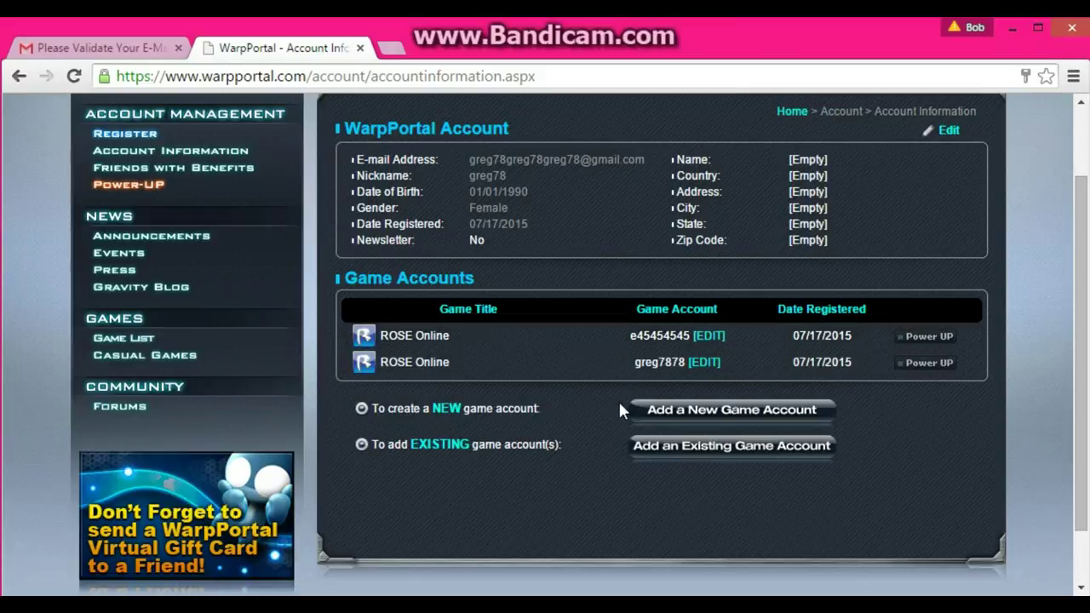
pyautogui.scroll(2, 613, 375)
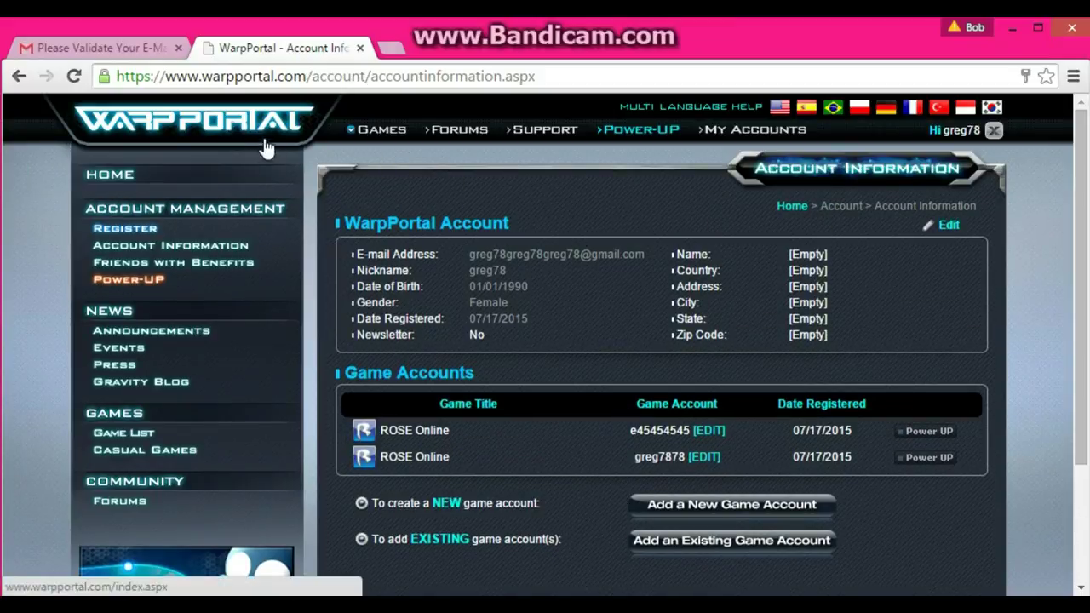
pyautogui.click(217, 126)
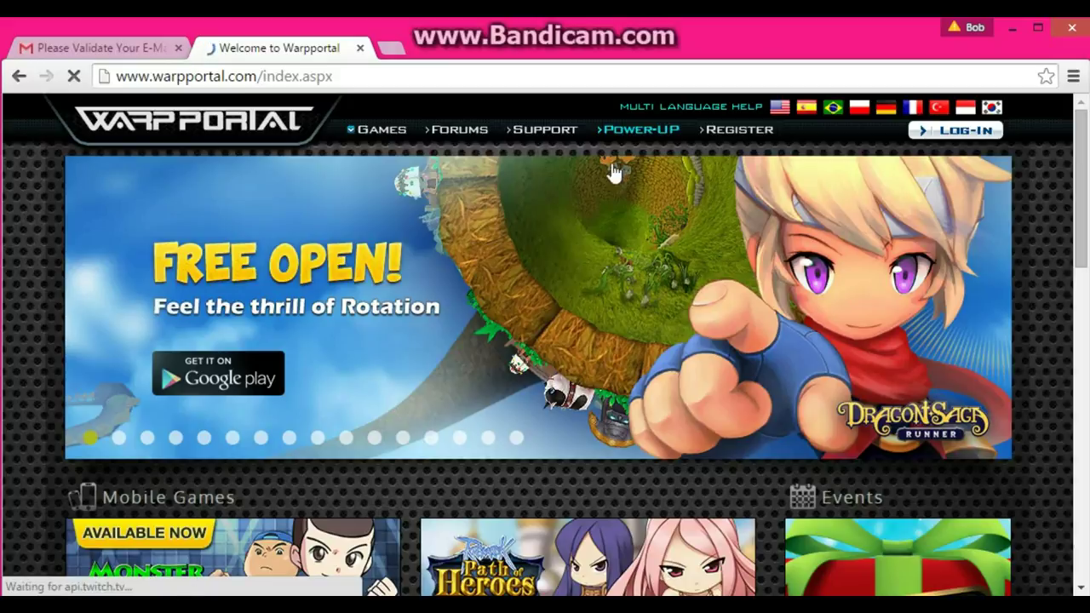
pyautogui.moveTo(385, 136)
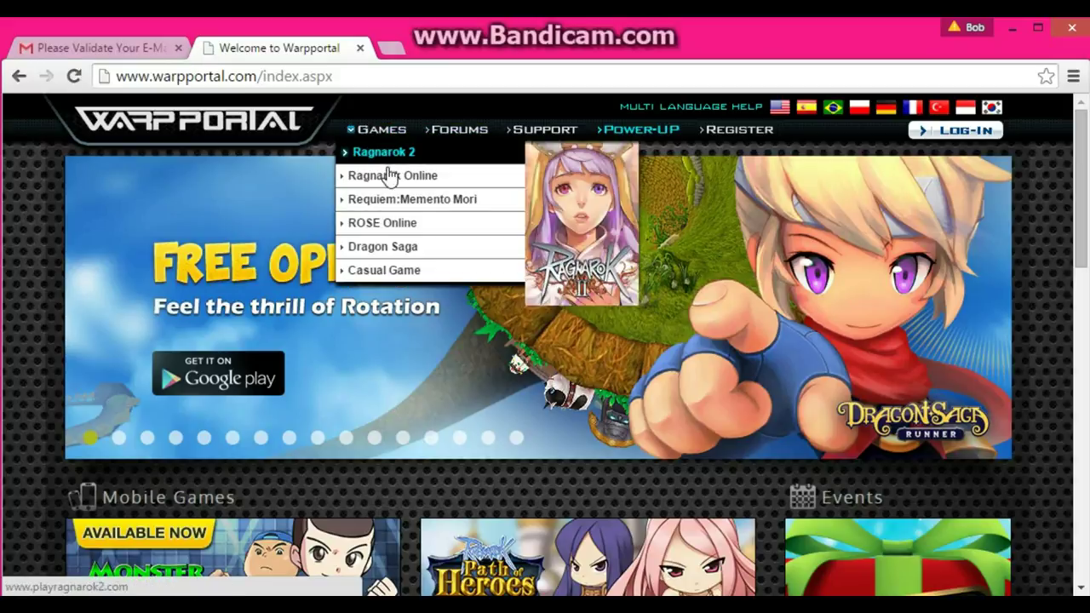
pyautogui.click(402, 223)
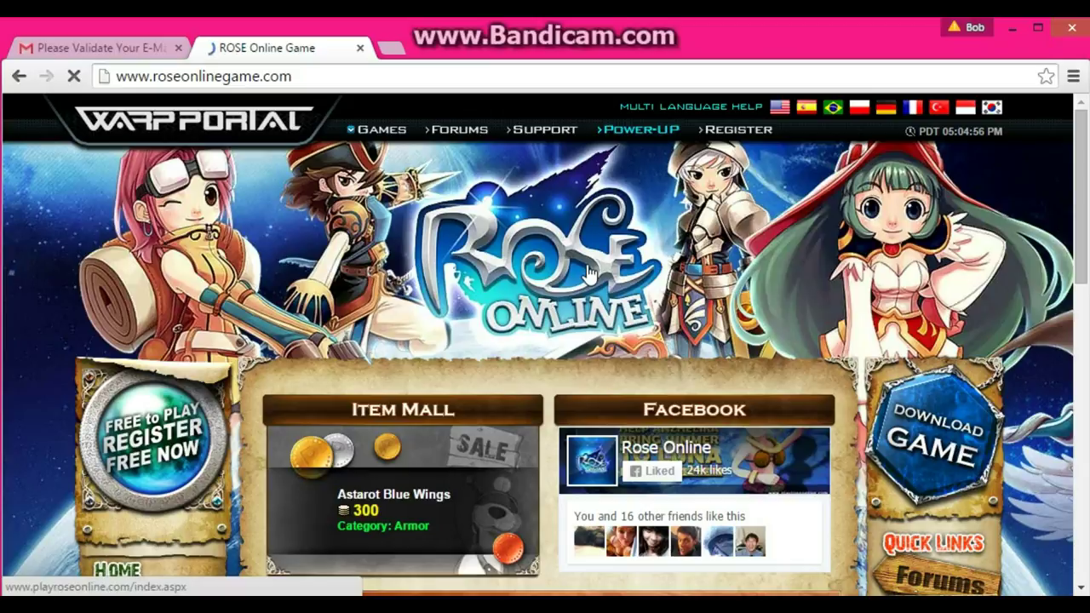
# On the Download Game page, check and close the DirectX page, then request the Full Version client.
pyautogui.click(947, 441)
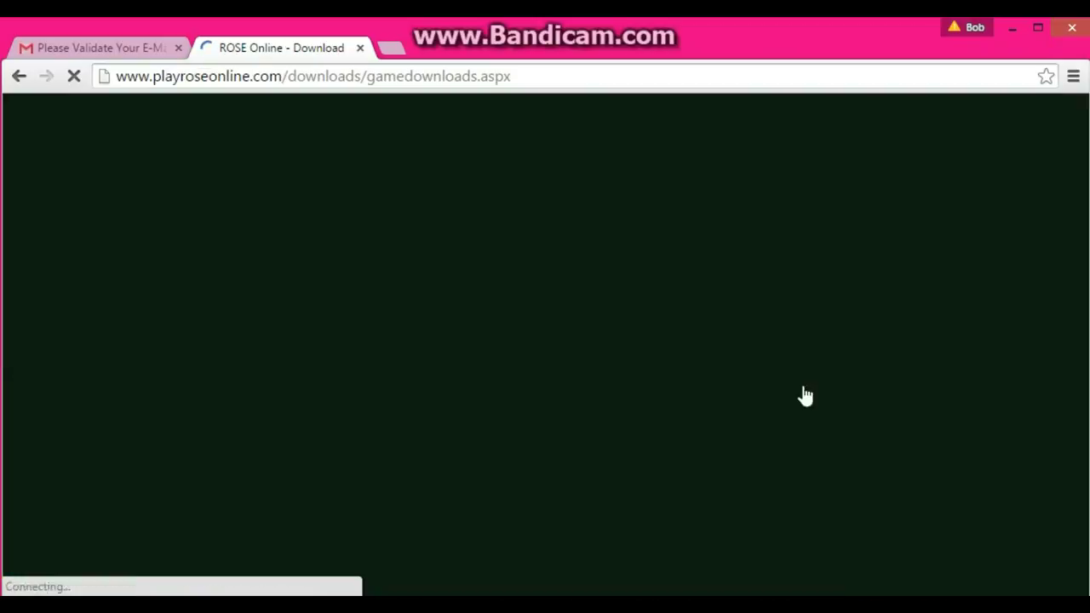
pyautogui.scroll(-2, 588, 315)
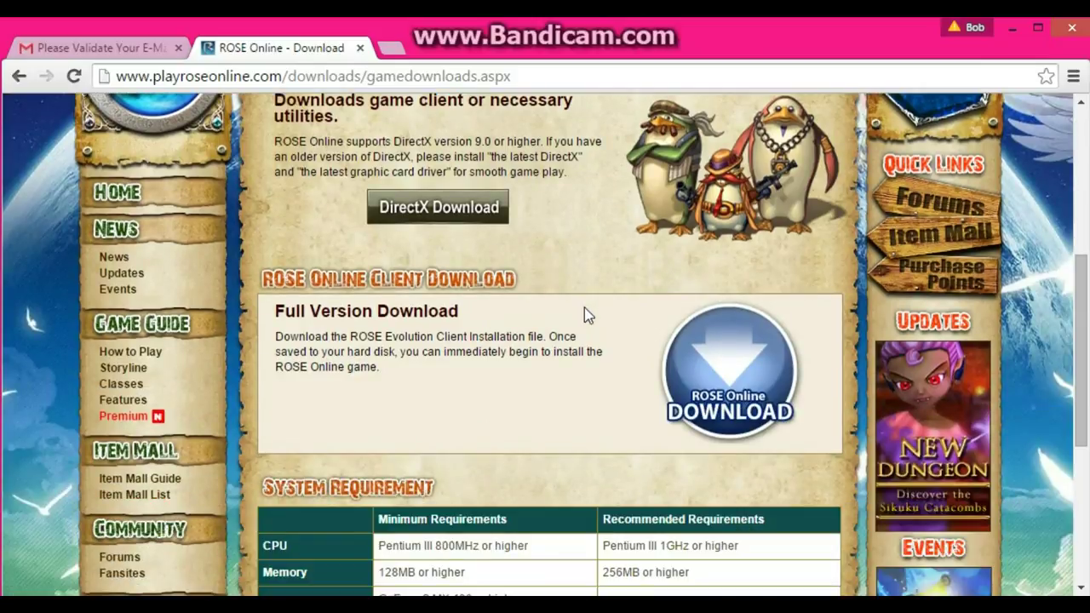
pyautogui.click(444, 218)
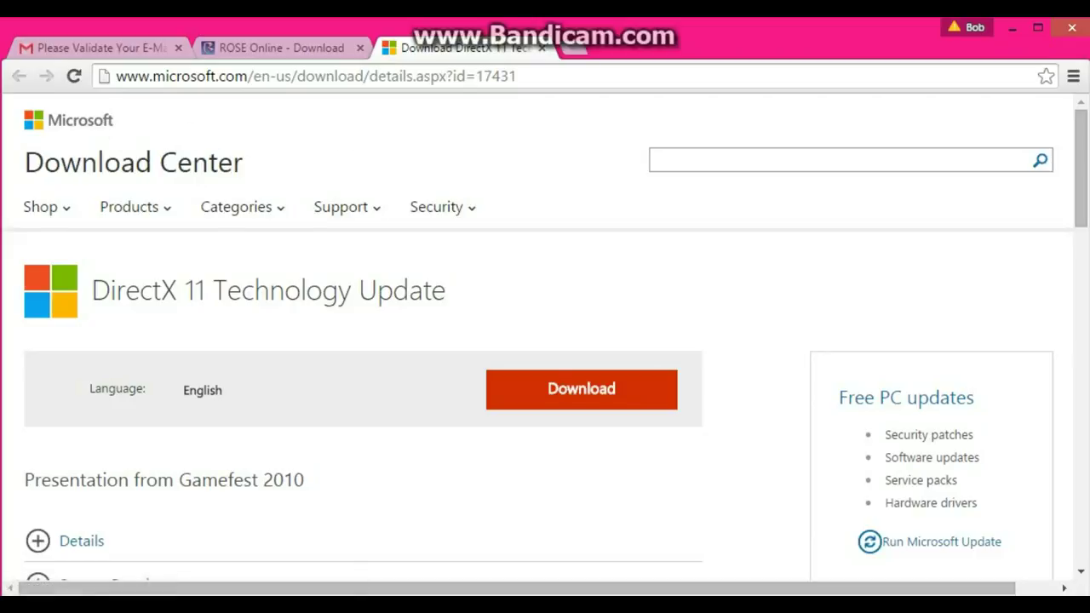
pyautogui.click(540, 48)
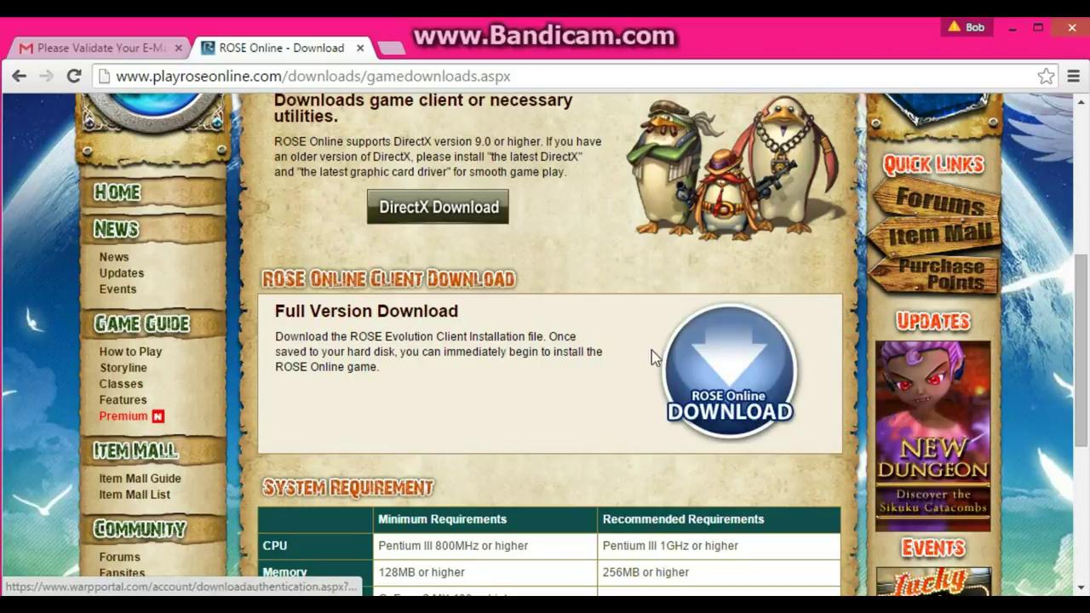
pyautogui.click(706, 359)
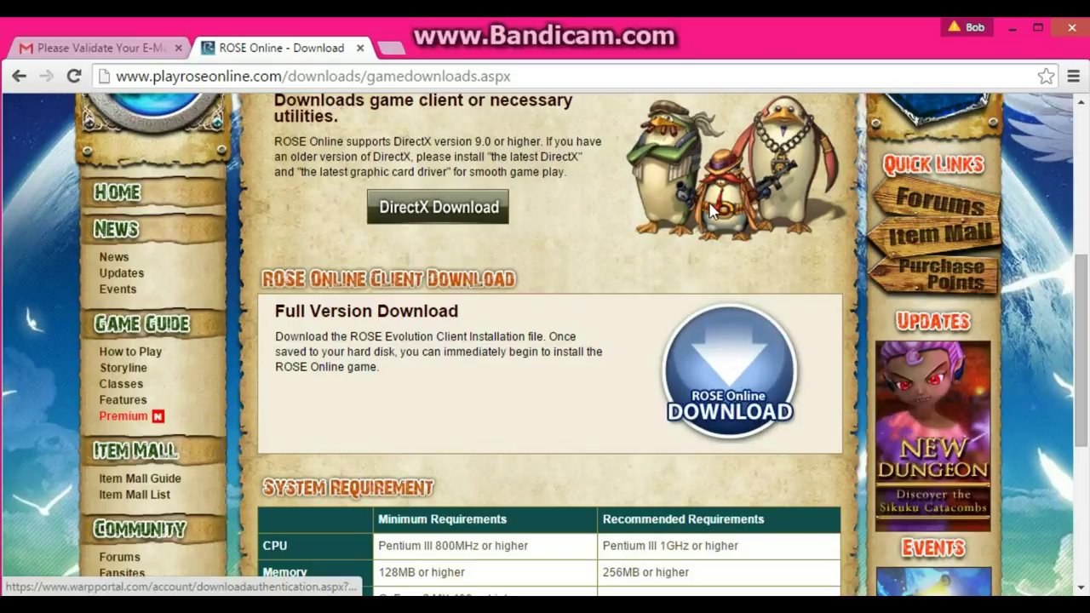
# Download the ROSE Online installer to the Desktop folder via the DLM, then close the downloader.
pyautogui.click(715, 379)
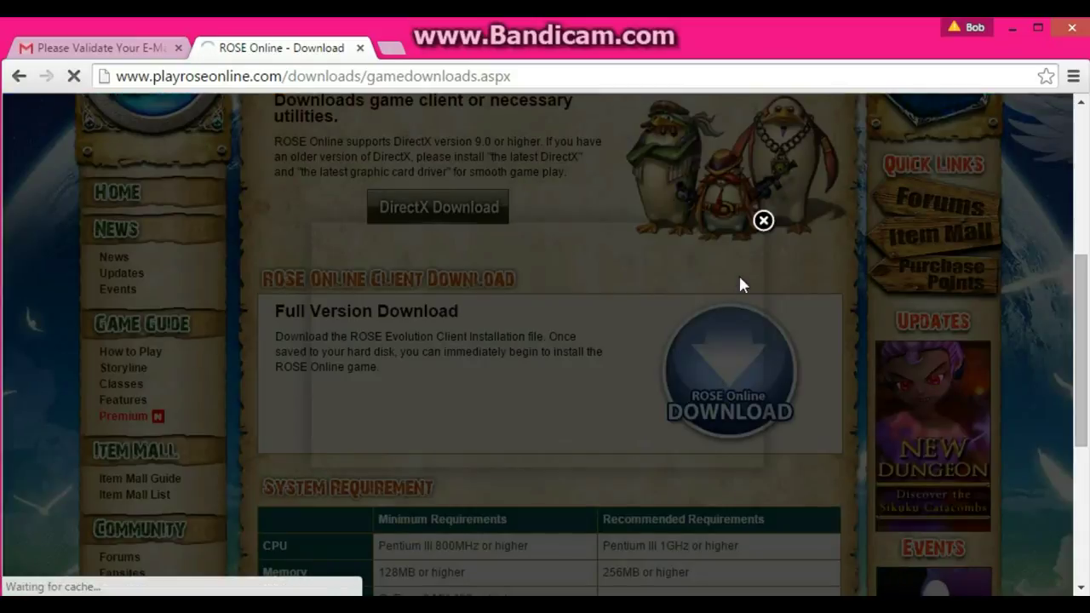
pyautogui.click(761, 241)
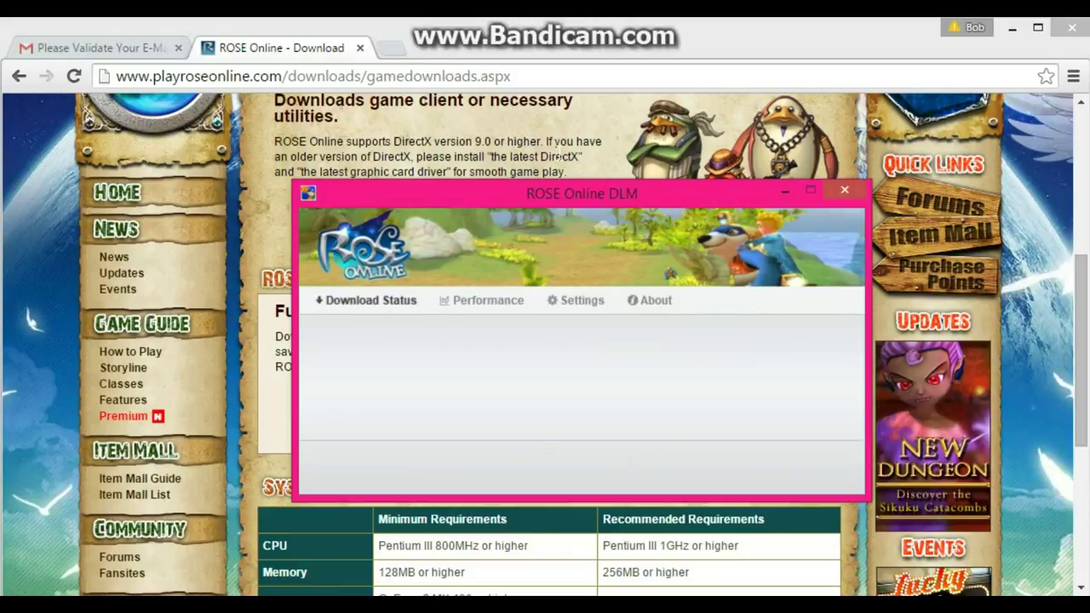
pyautogui.click(838, 196)
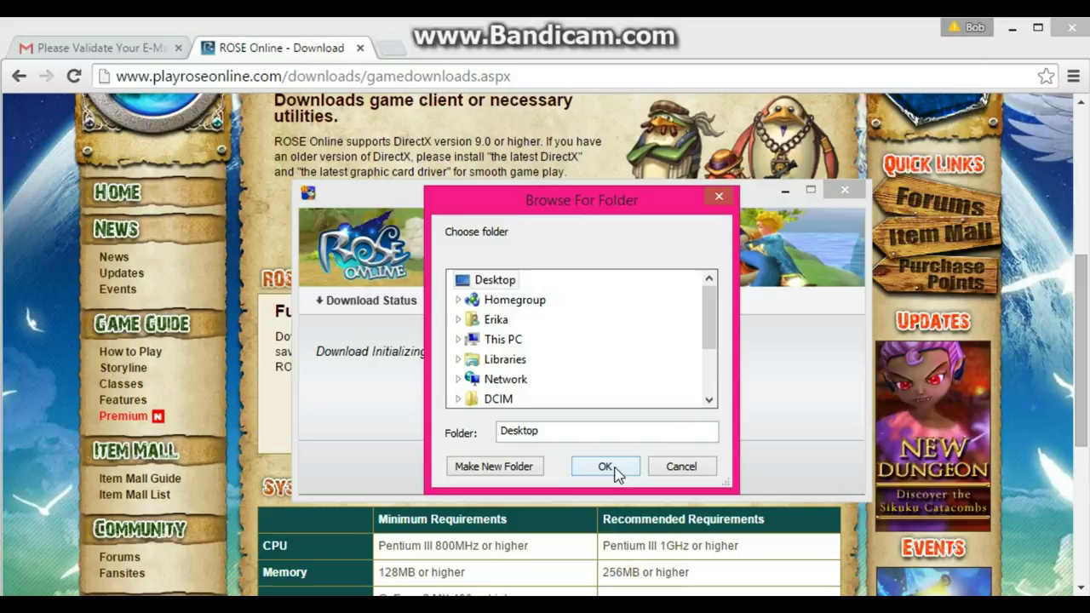
pyautogui.click(605, 467)
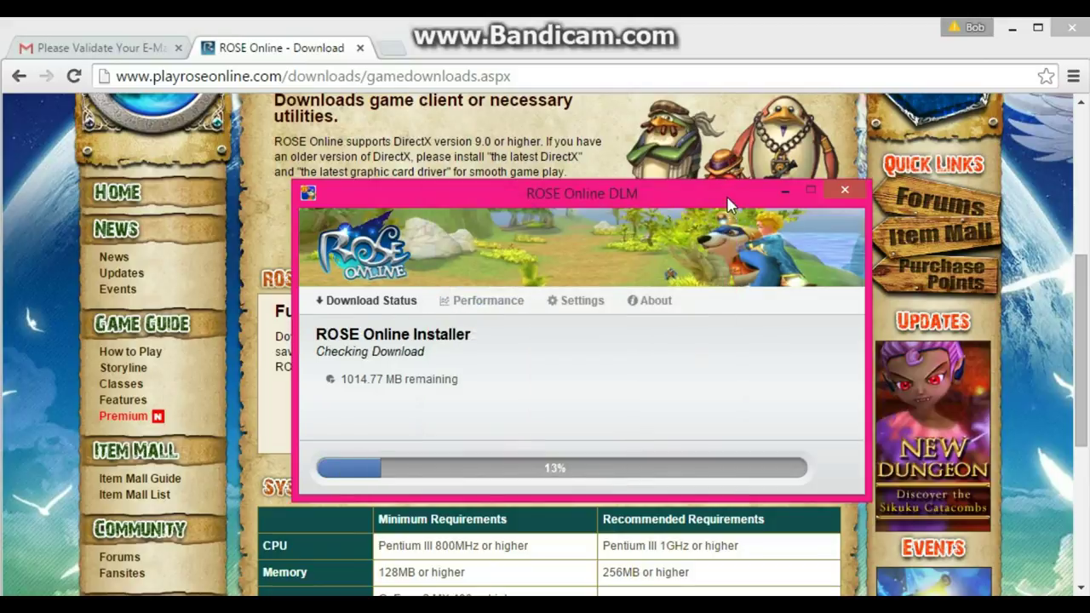
pyautogui.click(721, 195)
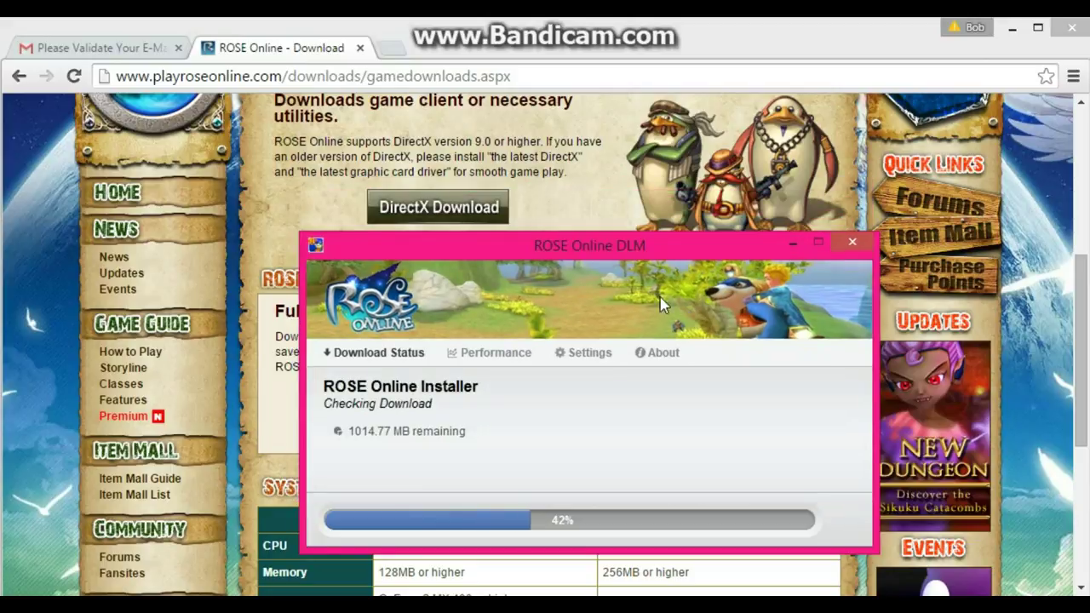
pyautogui.moveTo(628, 245); pyautogui.dragTo(620, 176)
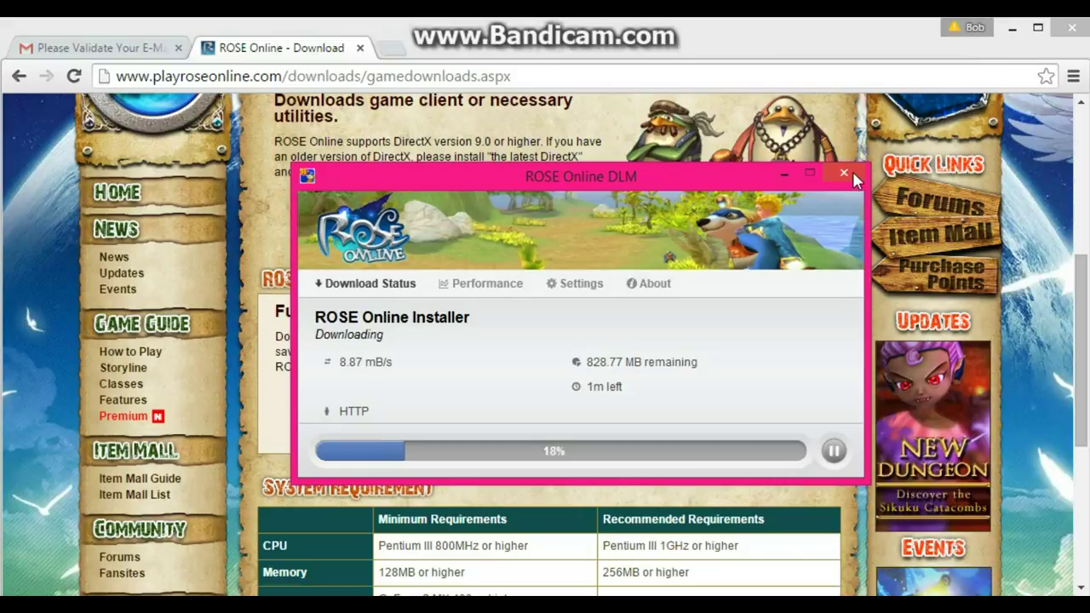
pyautogui.click(852, 171)
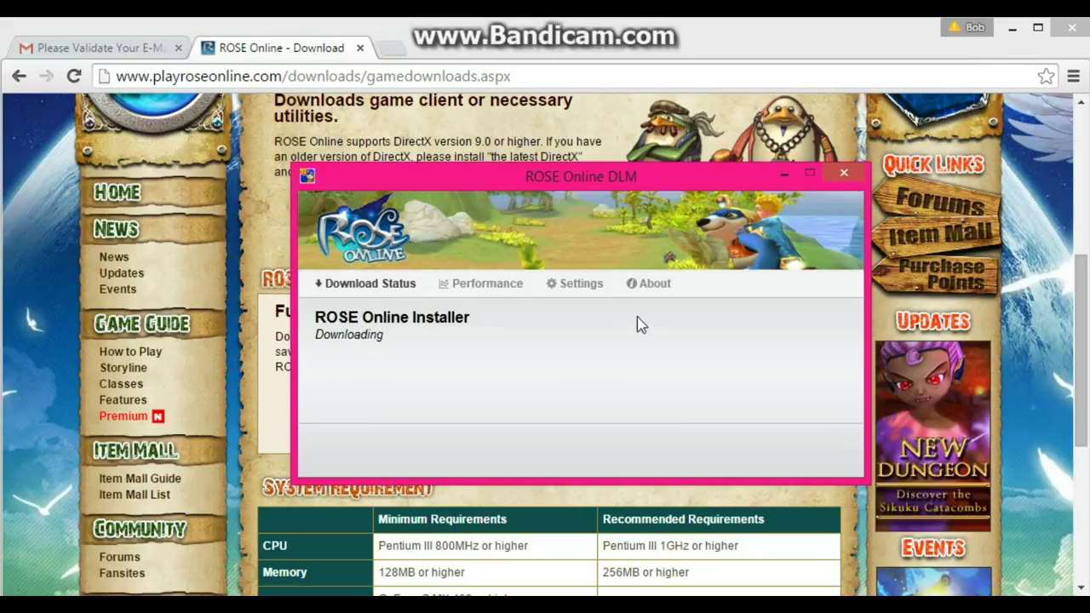
pyautogui.click(844, 174)
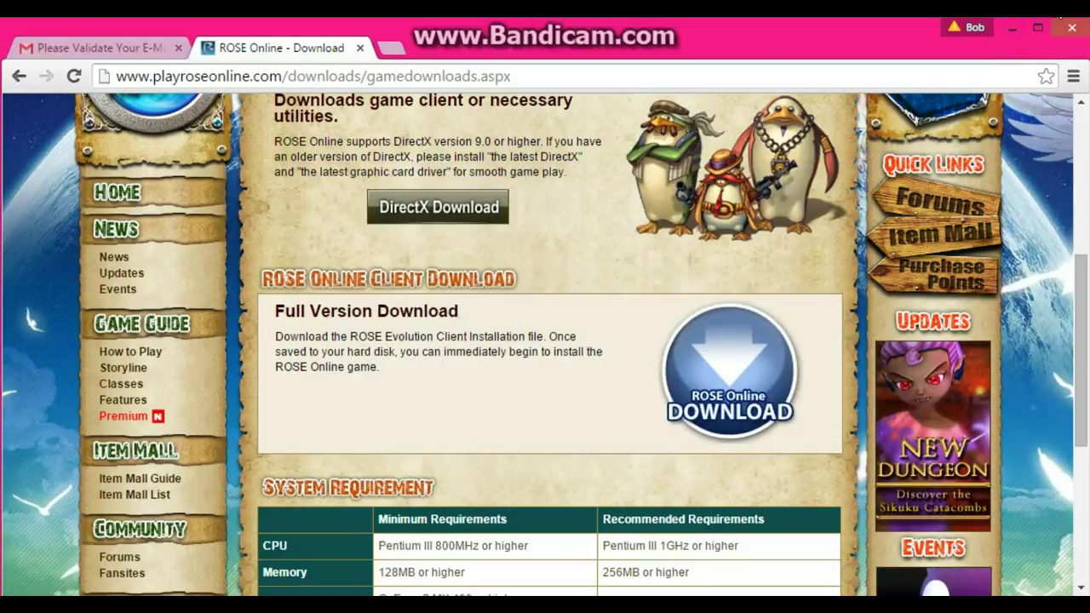
# Close Chrome and launch the ROSE Online desktop shortcut so the patcher reaches Version 574.
pyautogui.click(1066, 25)
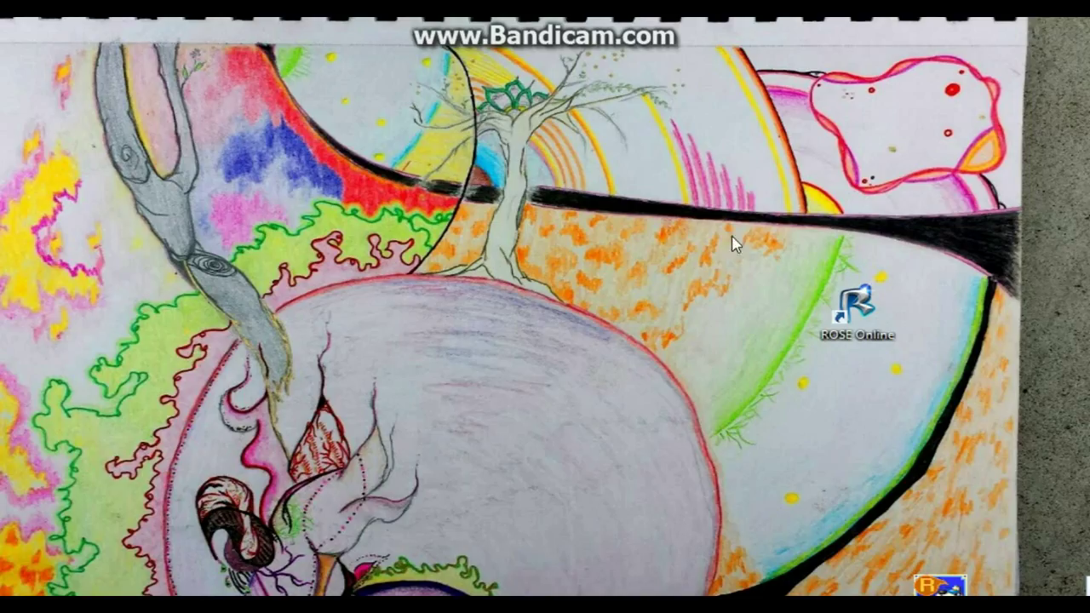
pyautogui.moveTo(863, 308); pyautogui.dragTo(863, 406)
pyautogui.doubleClick(890, 411)
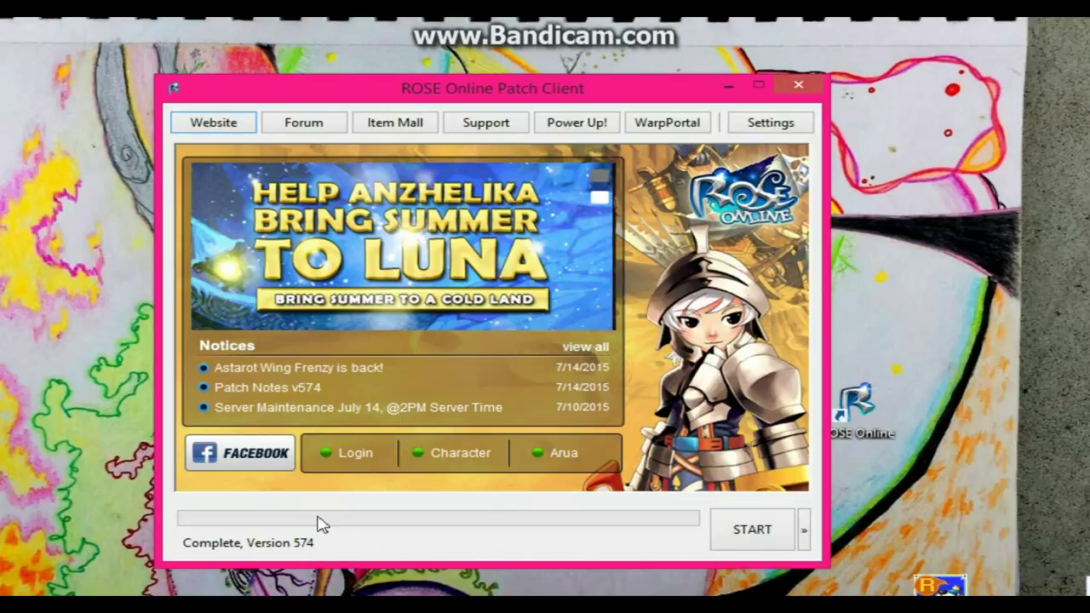
pyautogui.click(805, 530)
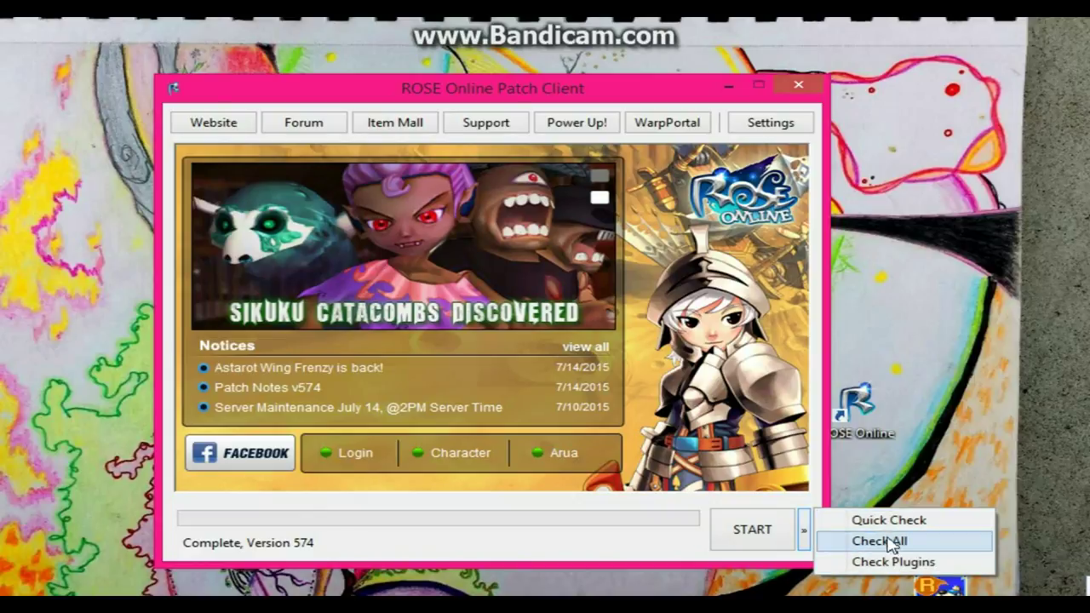
pyautogui.click(754, 503)
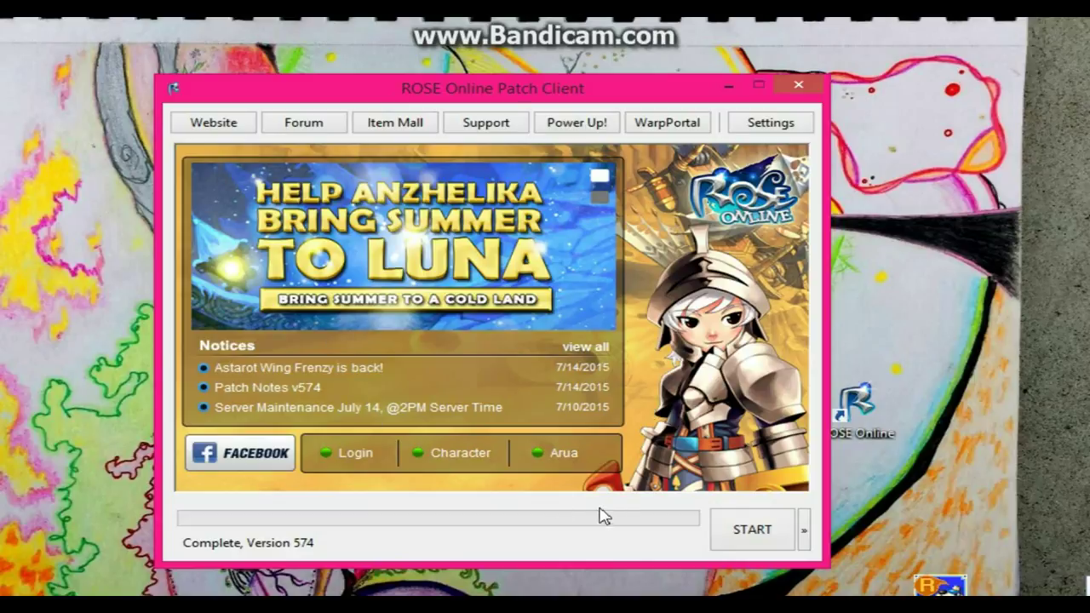
# Launch ROSE Online and sign in with the new account's name and password.
pyautogui.click(762, 546)
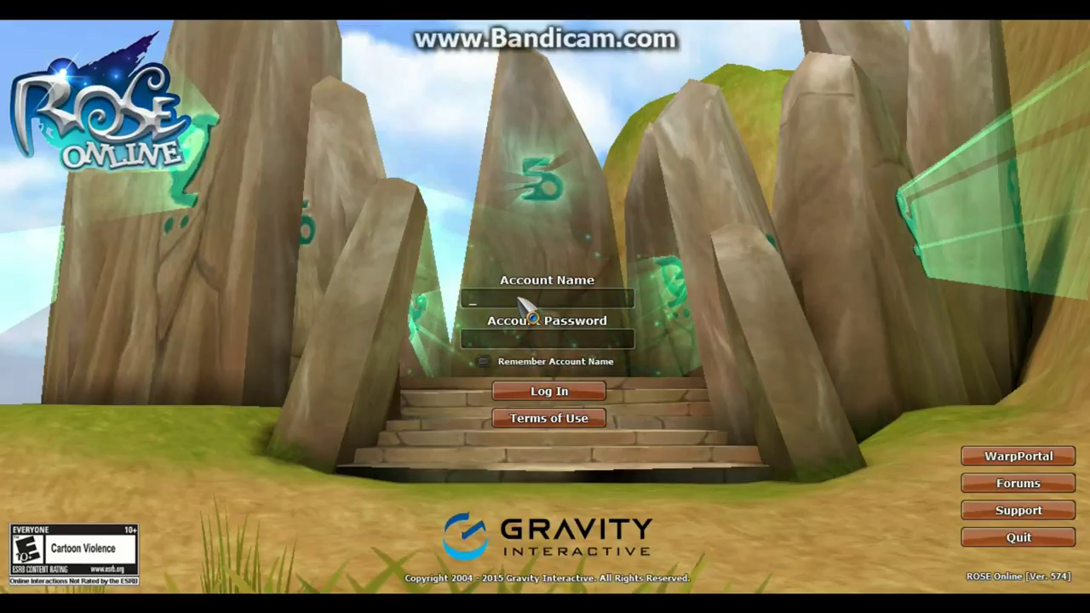
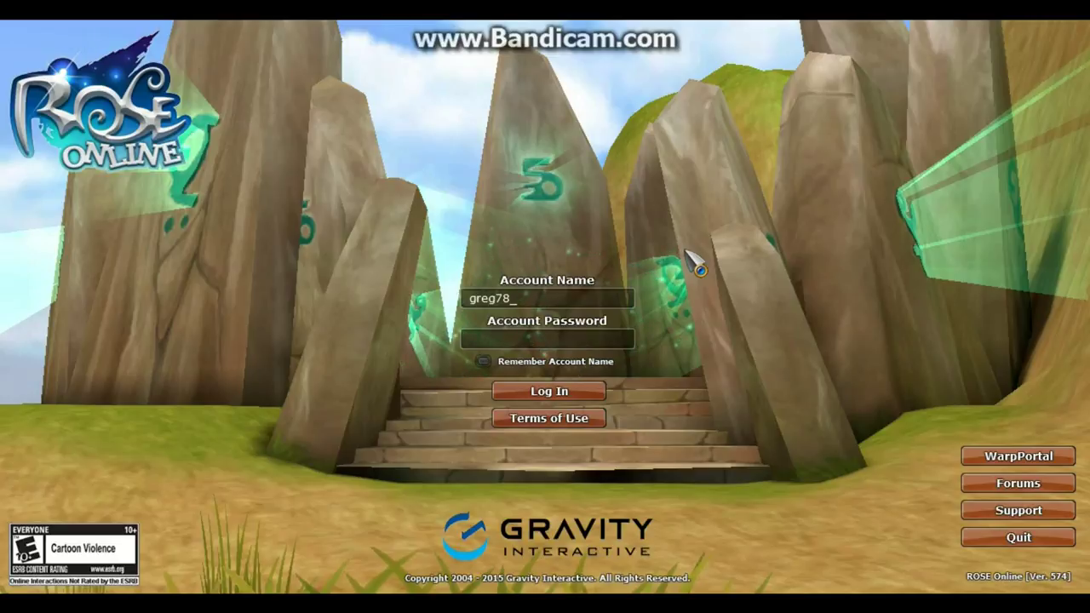
pyautogui.write('78')
pyautogui.write('****')
pyautogui.press('Return')
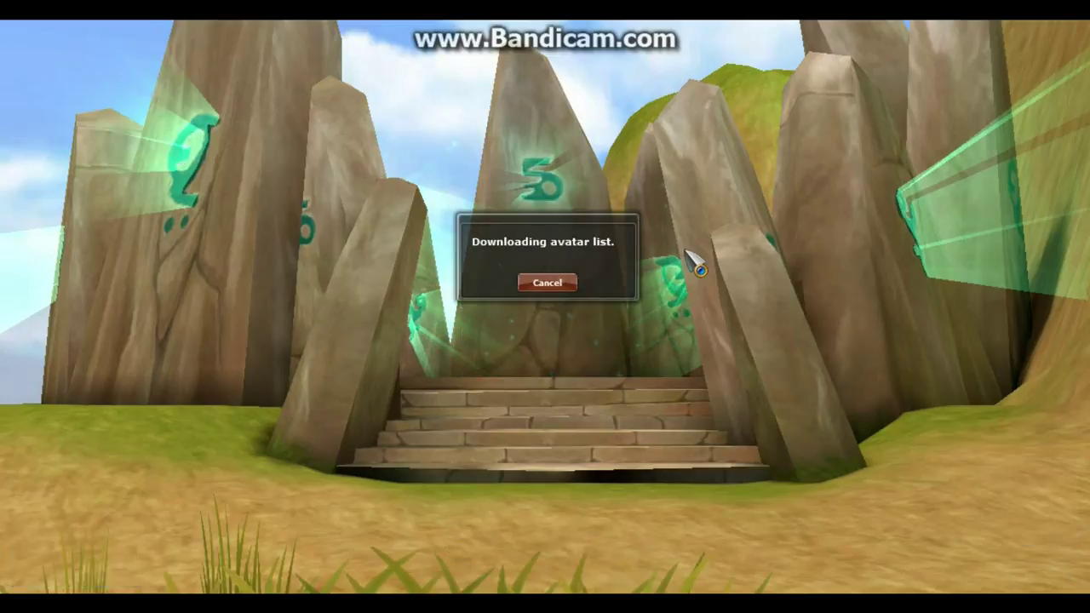